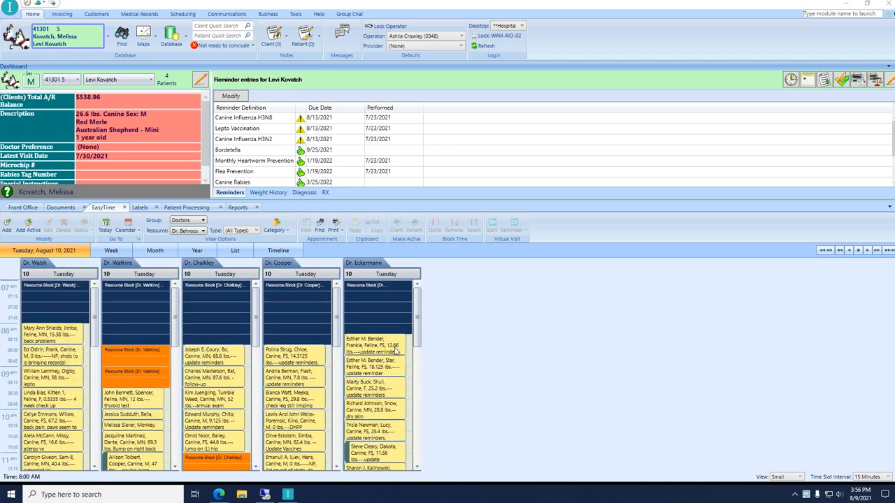
Mark Jimba's 8:00 AM appointment as Checked-In, bringing up the client alert notes.
{"action": "scroll", "coordinate": [397, 350], "scroll_direction": "down", "scroll_amount": 5}
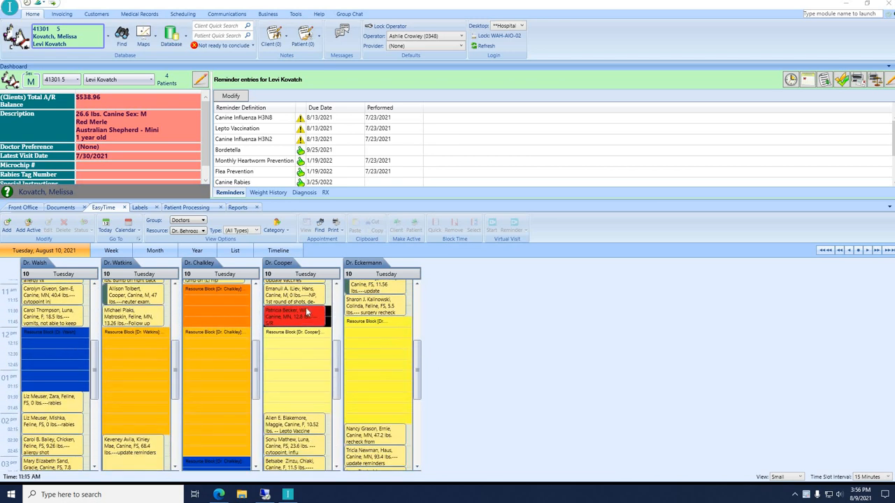
{"action": "mouse_move", "coordinate": [306, 319]}
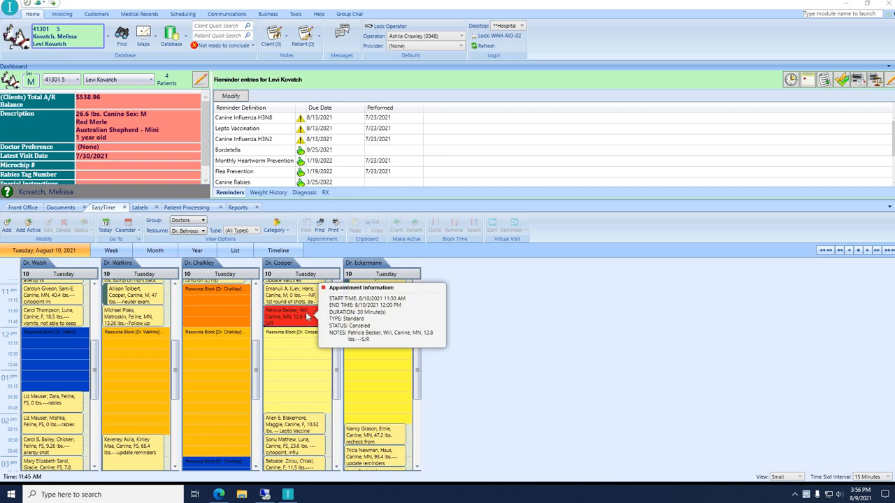
{"action": "scroll", "coordinate": [119, 404], "scroll_direction": "down", "scroll_amount": 3}
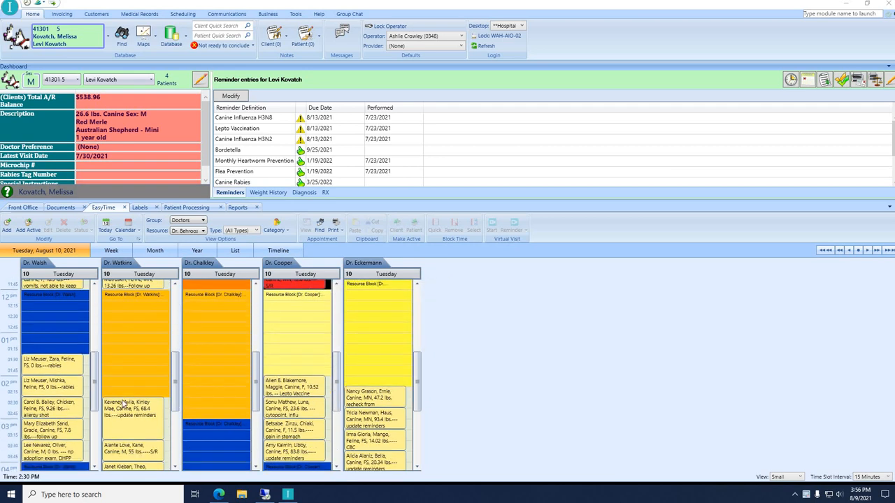
{"action": "scroll", "coordinate": [155, 417], "scroll_direction": "up", "scroll_amount": 4}
{"action": "scroll", "coordinate": [155, 417], "scroll_direction": "up", "scroll_amount": 4}
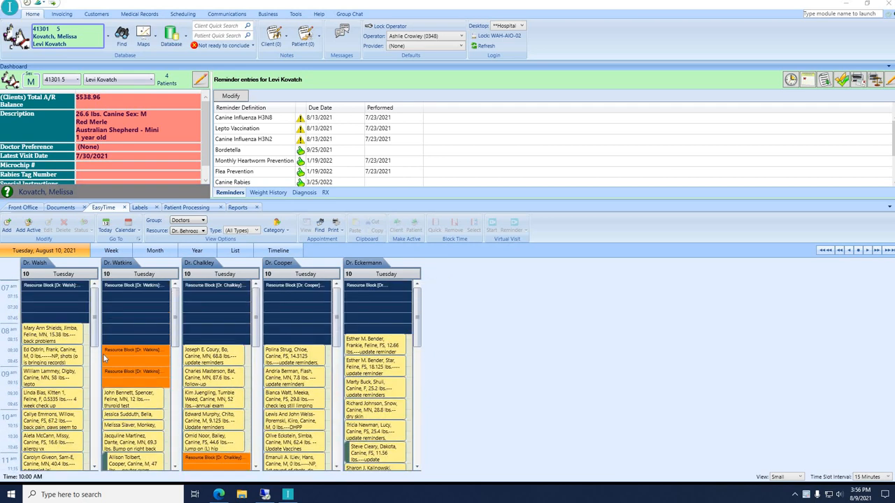
{"action": "mouse_move", "coordinate": [164, 420]}
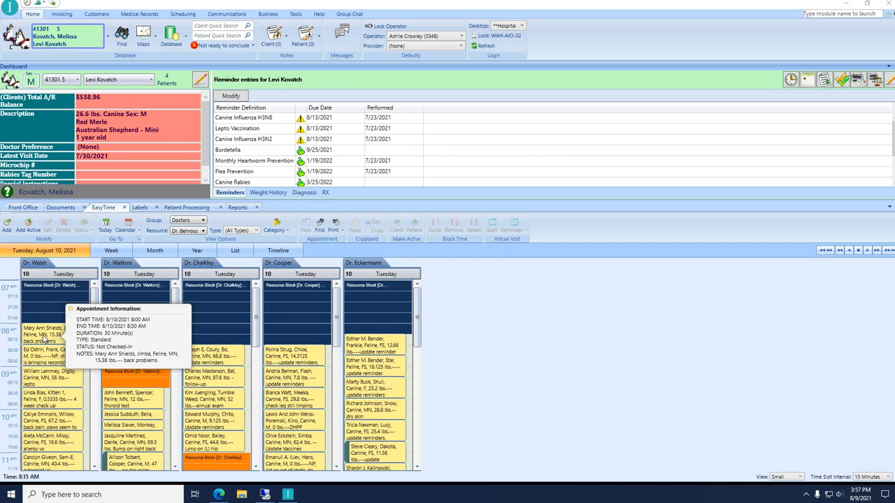
{"action": "right_click", "coordinate": [44, 338]}
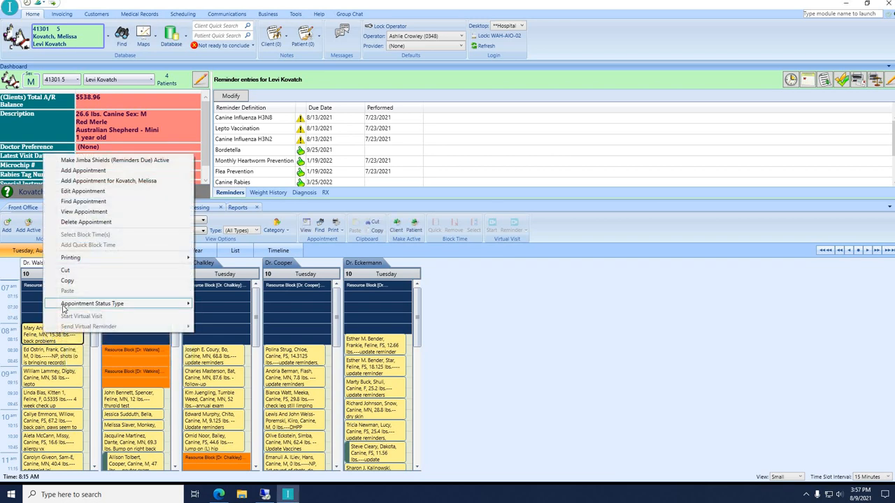
{"action": "mouse_move", "coordinate": [63, 309]}
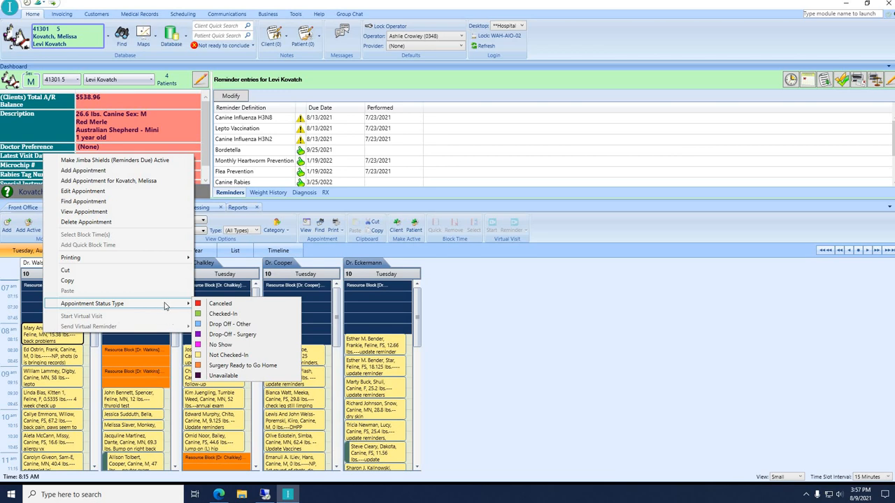
{"action": "left_click", "coordinate": [219, 318]}
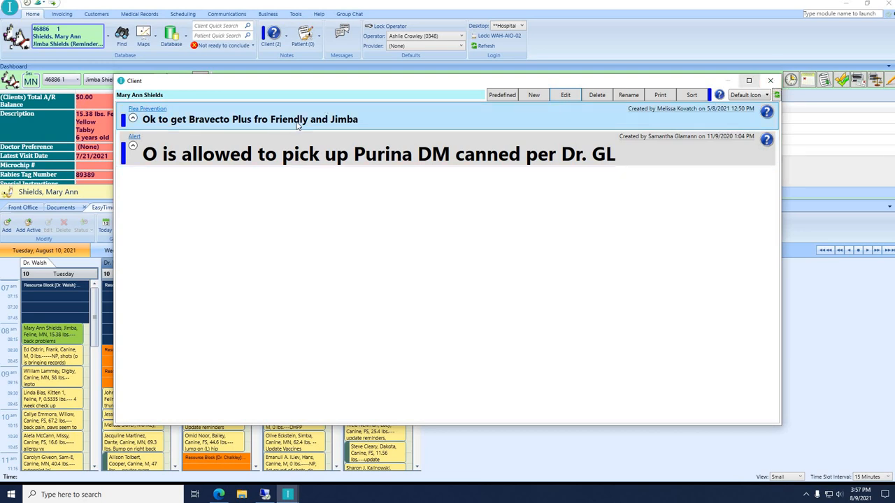
Dismiss the Flea Prevention and Purina DM alerts and revert Jimba's appointment to Not Checked-In.
{"action": "left_click", "coordinate": [385, 160]}
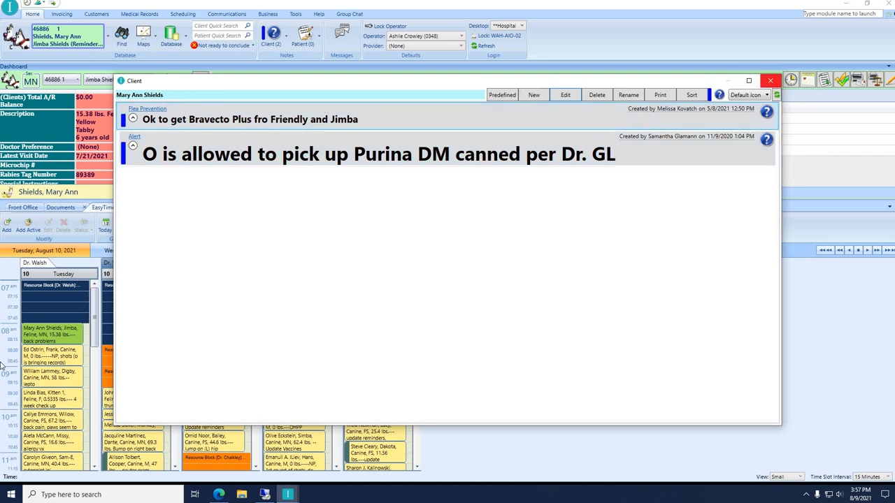
{"action": "left_click", "coordinate": [770, 81]}
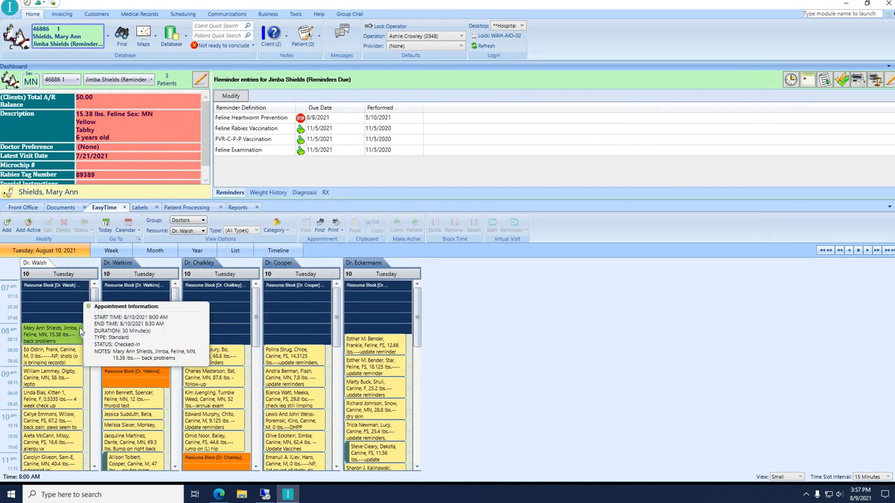
{"action": "mouse_move", "coordinate": [76, 332]}
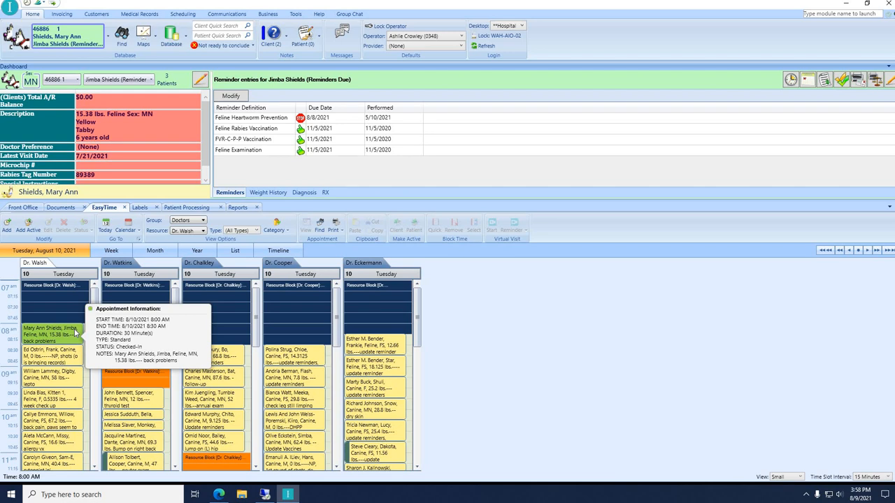
{"action": "right_click", "coordinate": [76, 333]}
{"action": "mouse_move", "coordinate": [128, 299]}
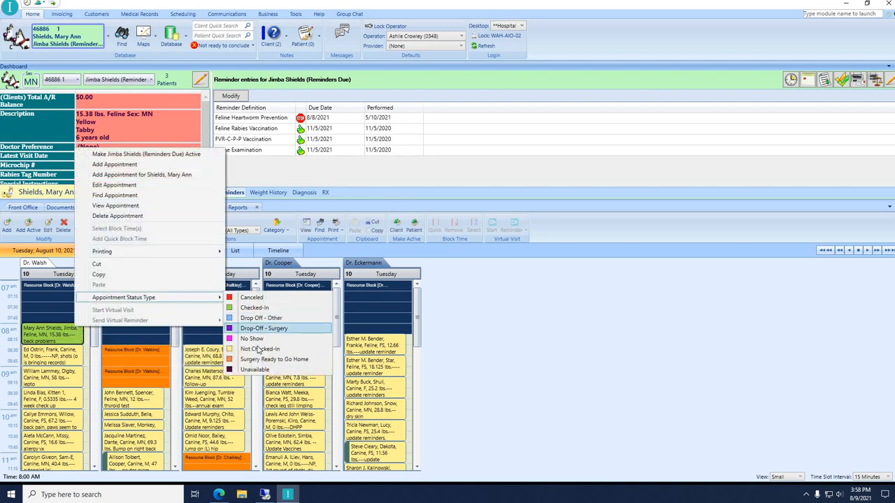
{"action": "left_click", "coordinate": [259, 349]}
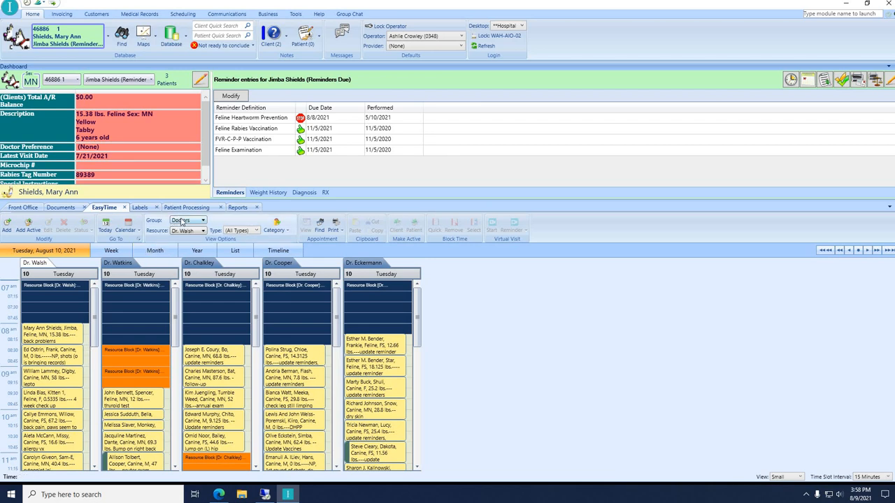
Switch the schedule group to Baths and inspect Bruno's bath appointment status options without changes.
{"action": "left_click", "coordinate": [181, 220]}
{"action": "left_click", "coordinate": [179, 240]}
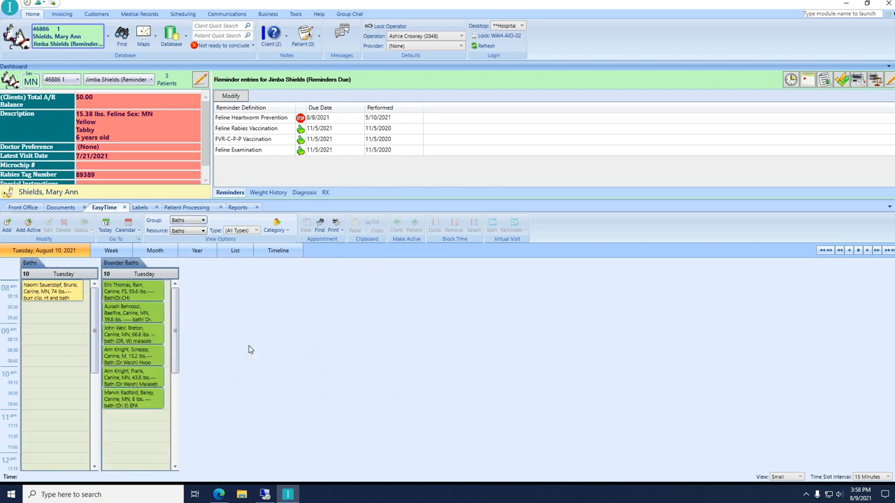
{"action": "mouse_move", "coordinate": [35, 294]}
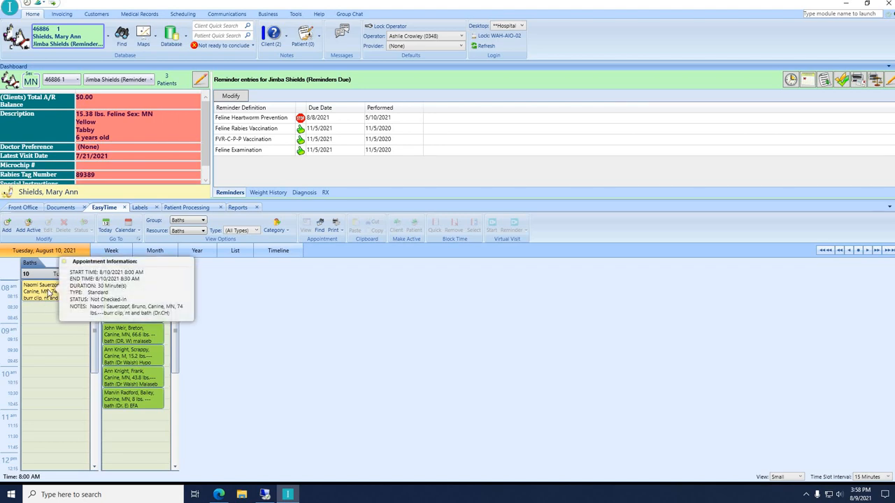
{"action": "right_click", "coordinate": [49, 292]}
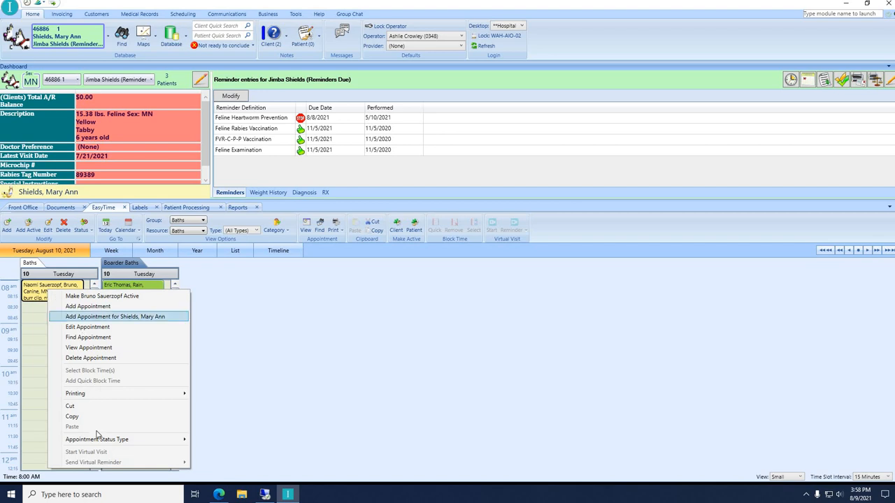
{"action": "mouse_move", "coordinate": [117, 444]}
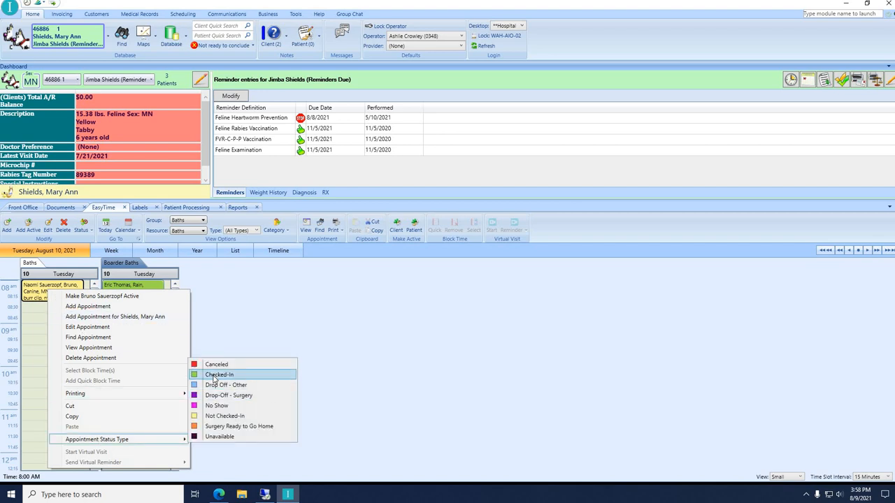
{"action": "left_click", "coordinate": [216, 375]}
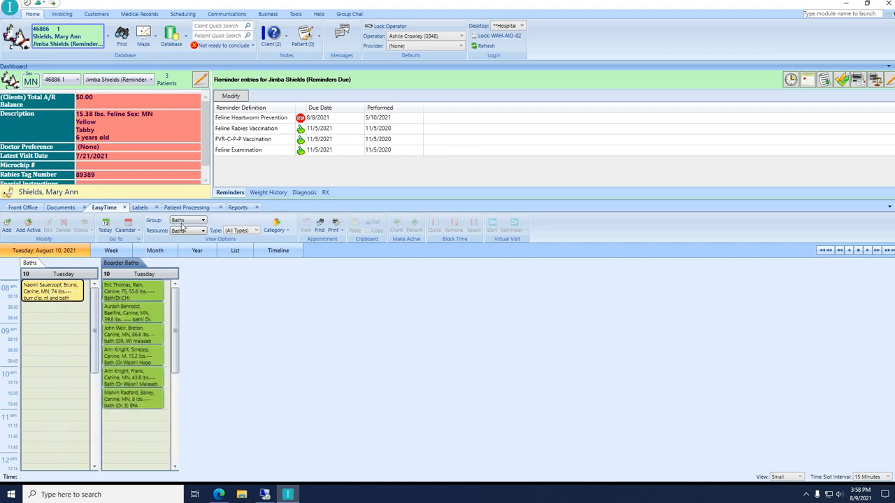
Switch the schedule group to Surgery and inspect Levi's surgery appointment options without changes.
{"action": "left_click", "coordinate": [183, 221]}
{"action": "left_click", "coordinate": [196, 274]}
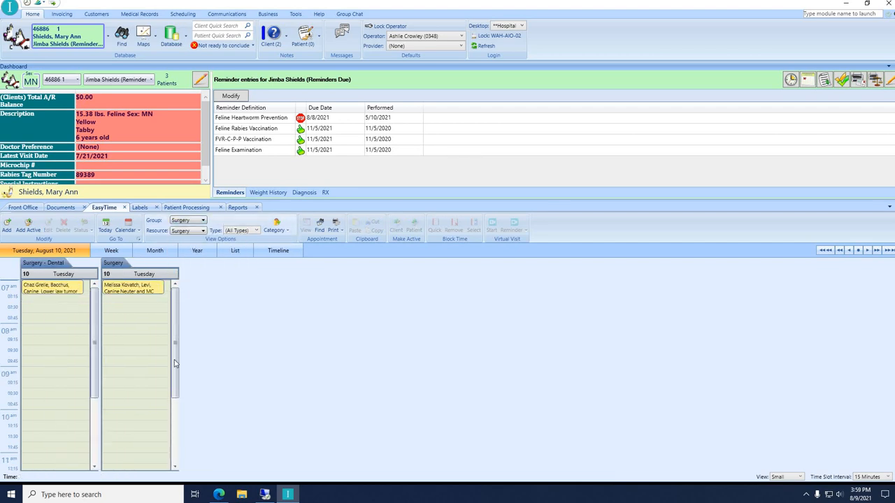
{"action": "left_click", "coordinate": [126, 293]}
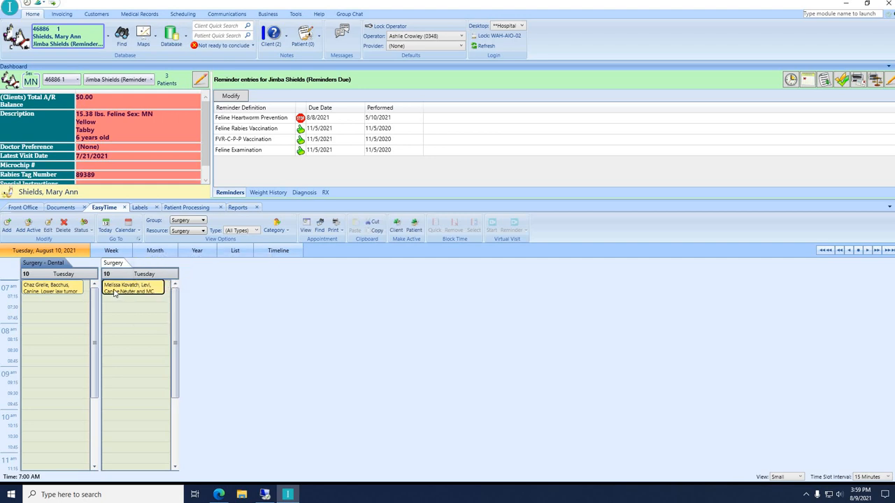
{"action": "right_click", "coordinate": [115, 293]}
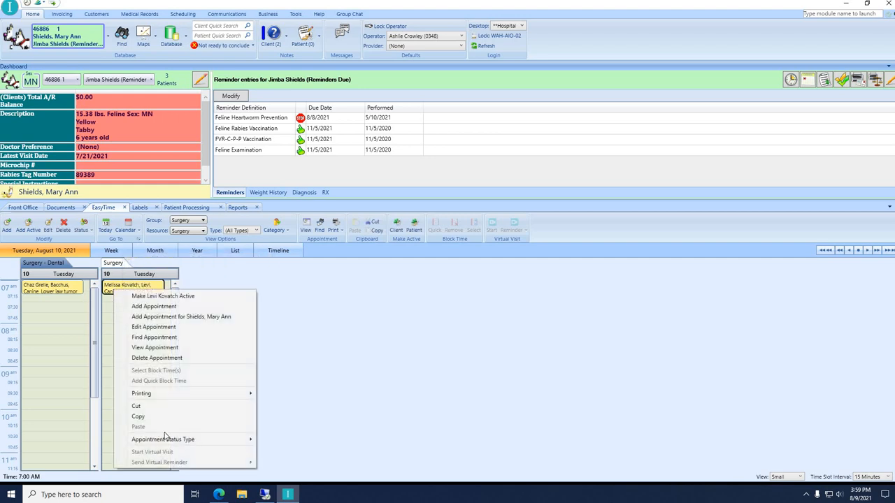
{"action": "mouse_move", "coordinate": [195, 439]}
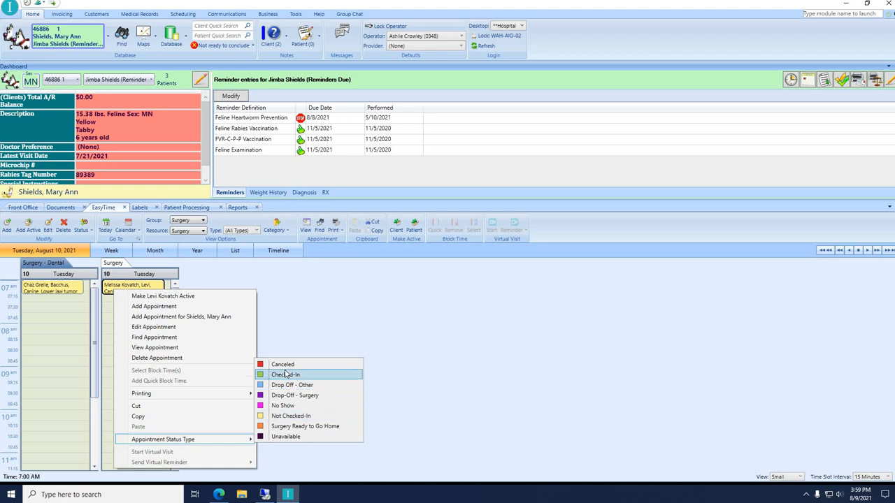
{"action": "left_click", "coordinate": [56, 340]}
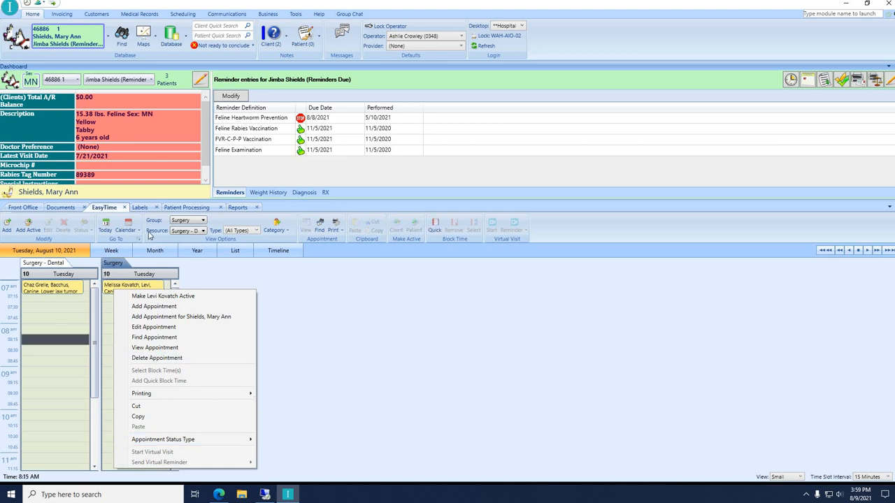
Return the schedule group to Doctors and select Jimba's 8:00 AM appointment.
{"action": "left_click", "coordinate": [188, 221]}
{"action": "left_click", "coordinate": [181, 247]}
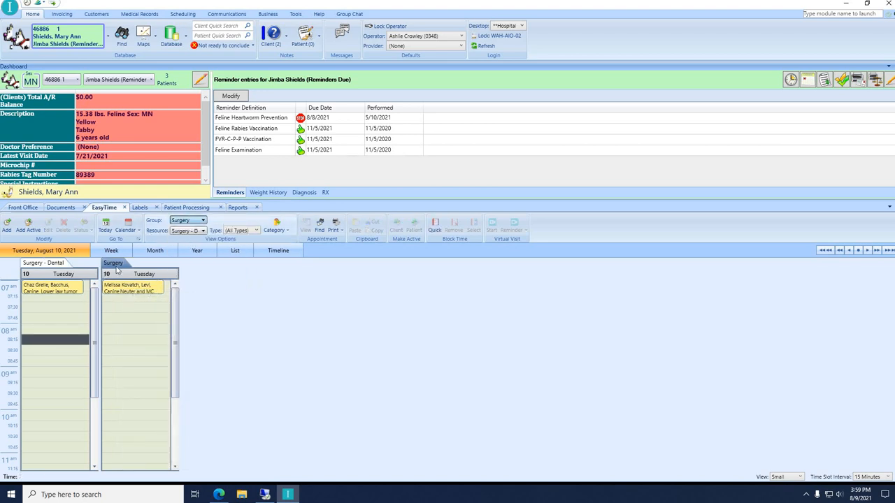
{"action": "left_click", "coordinate": [39, 335]}
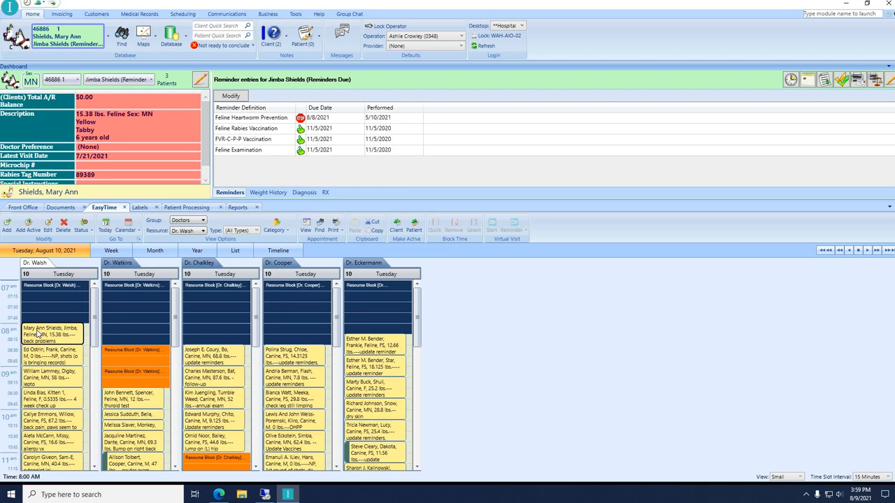
Set Jimba's 8:00 AM appointment status to No Show.
{"action": "right_click", "coordinate": [38, 331]}
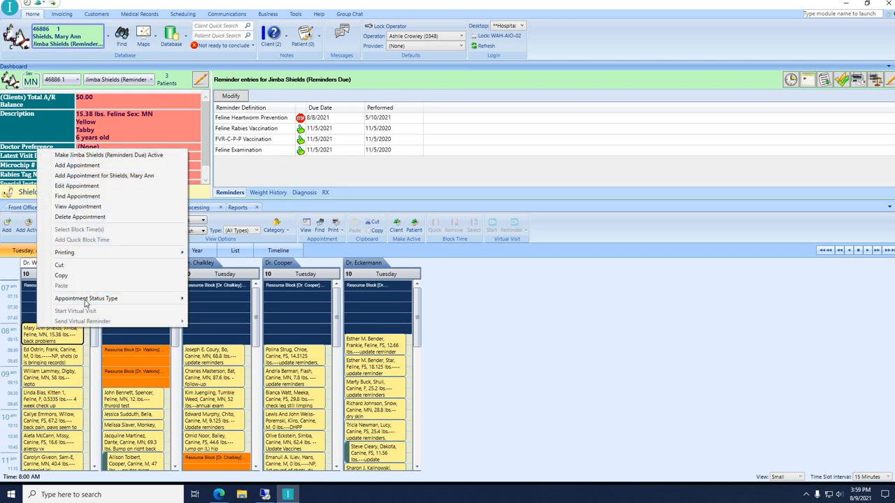
{"action": "mouse_move", "coordinate": [86, 302]}
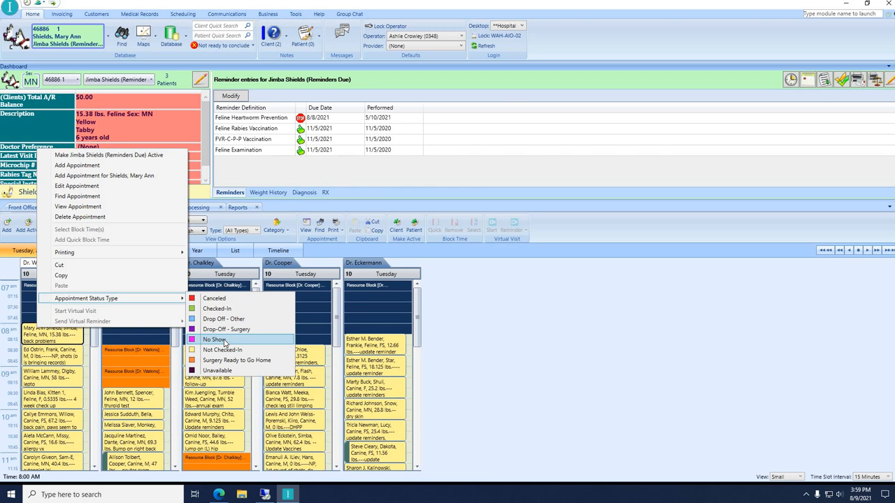
{"action": "left_click", "coordinate": [224, 341]}
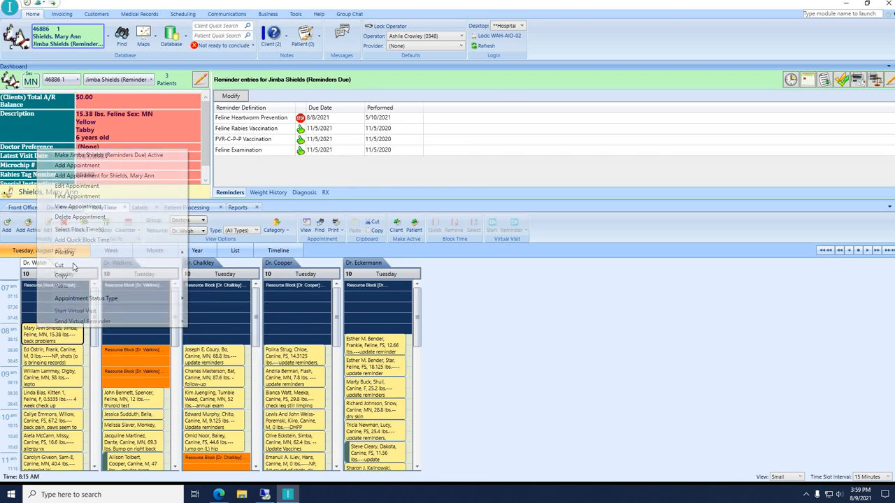
Search for the client by their account ID and load the match into the dashboard.
{"action": "left_click", "coordinate": [121, 38]}
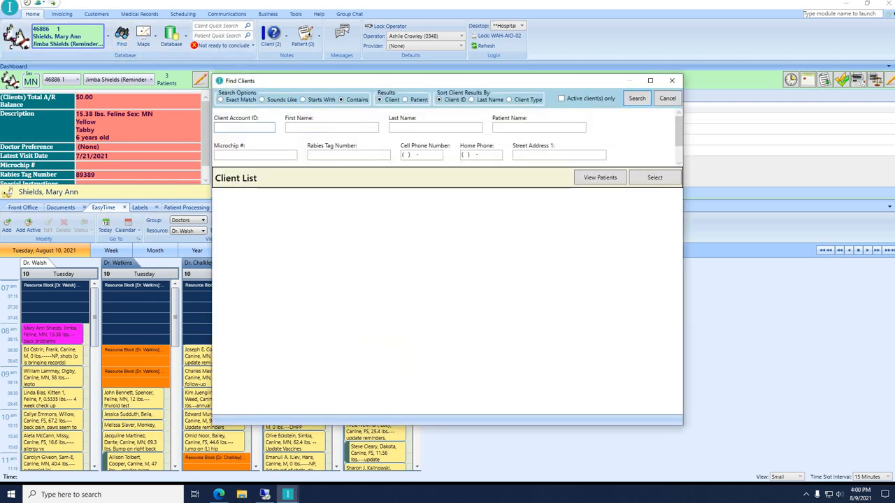
{"action": "type", "text": "4"}
{"action": "type", "text": "00"}
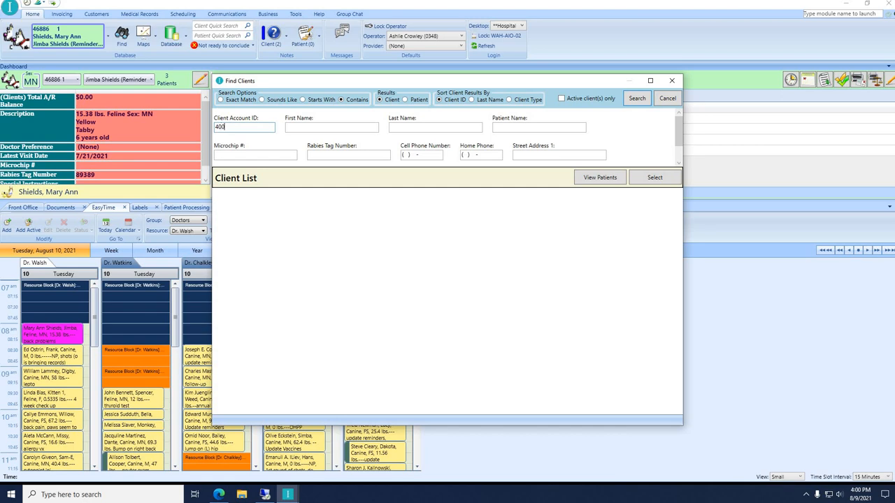
{"action": "type", "text": "11"}
{"action": "key", "text": "Return"}
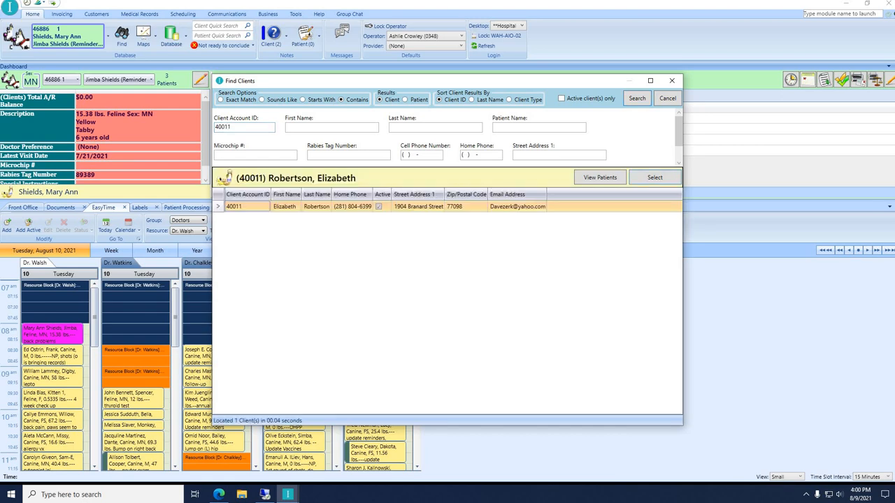
{"action": "left_click", "coordinate": [315, 214]}
{"action": "double_click", "coordinate": [315, 212]}
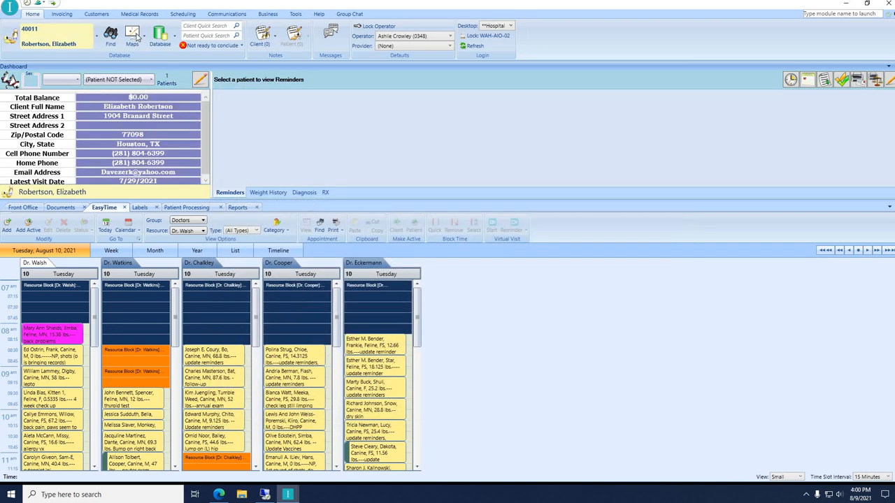
Search clients by last name, narrow by first name, and load the single matching client.
{"action": "left_click", "coordinate": [111, 36]}
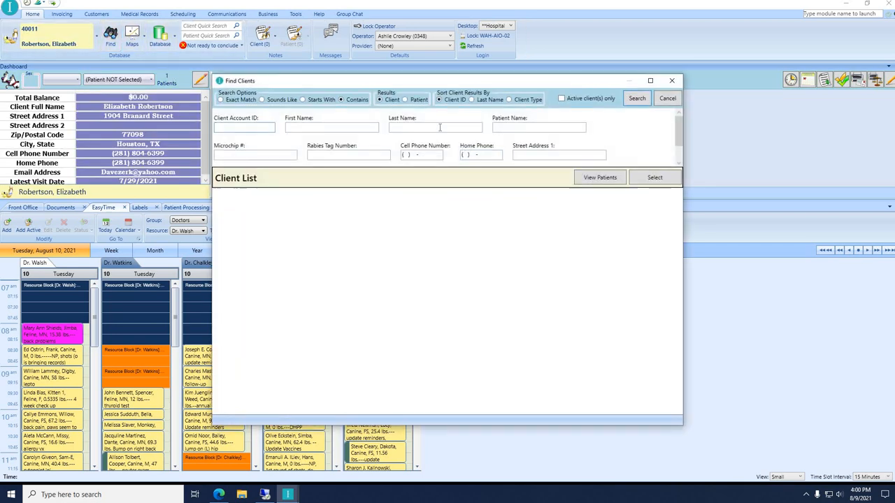
{"action": "key", "text": "Tab"}
{"action": "key", "text": "Tab"}
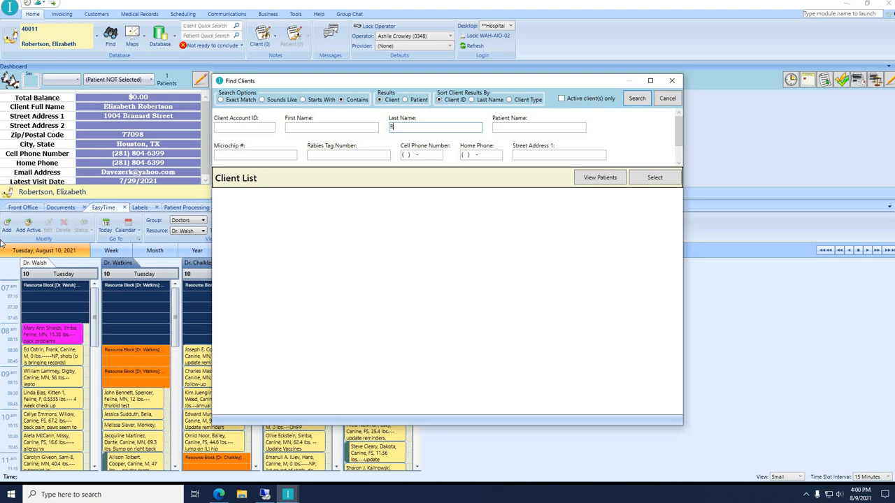
{"action": "key", "text": "Return"}
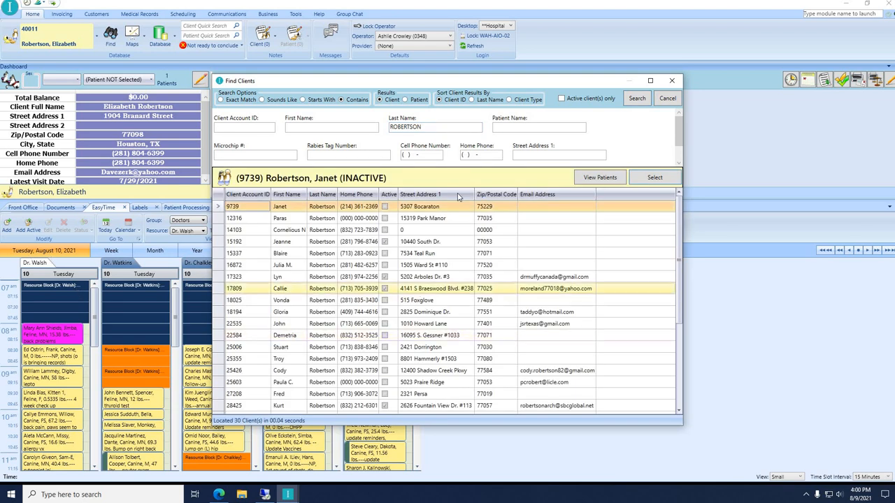
{"action": "scroll", "coordinate": [465, 221], "scroll_direction": "down", "scroll_amount": 4}
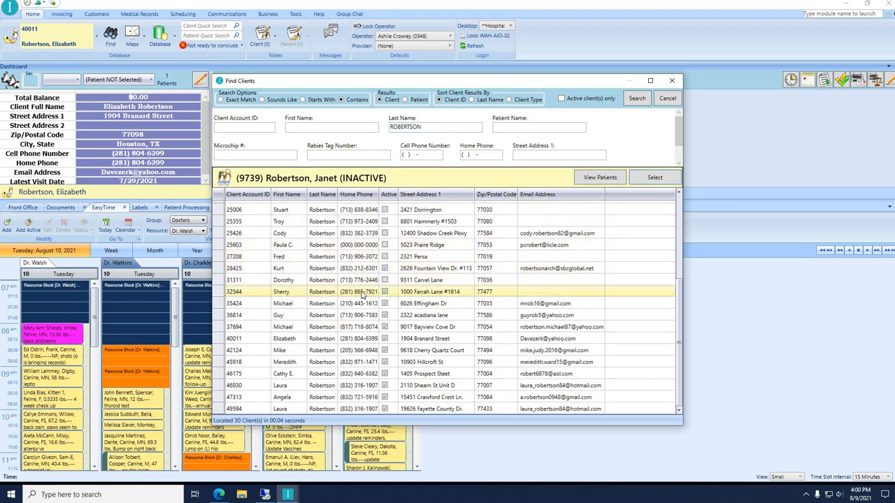
{"action": "left_click", "coordinate": [348, 129]}
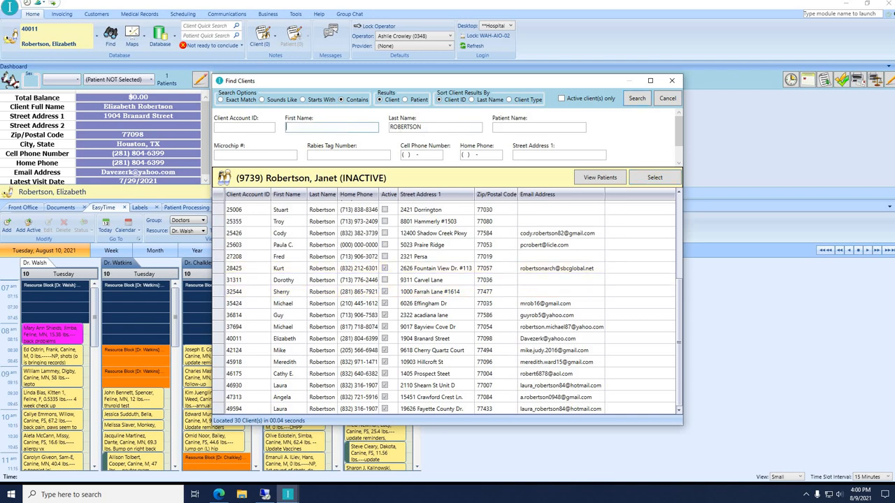
{"action": "key", "text": "Return"}
{"action": "double_click", "coordinate": [336, 207]}
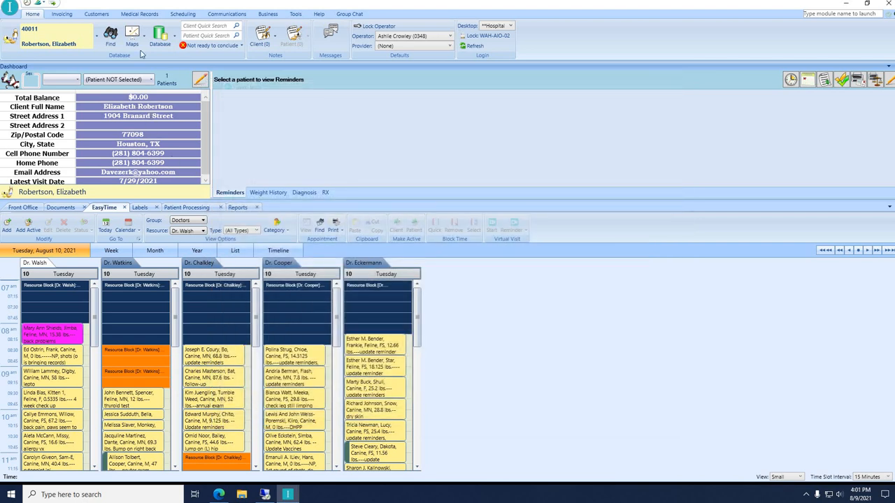
Find the client by cell phone number, correcting a typo, then select patient Julius.
{"action": "left_click", "coordinate": [110, 40]}
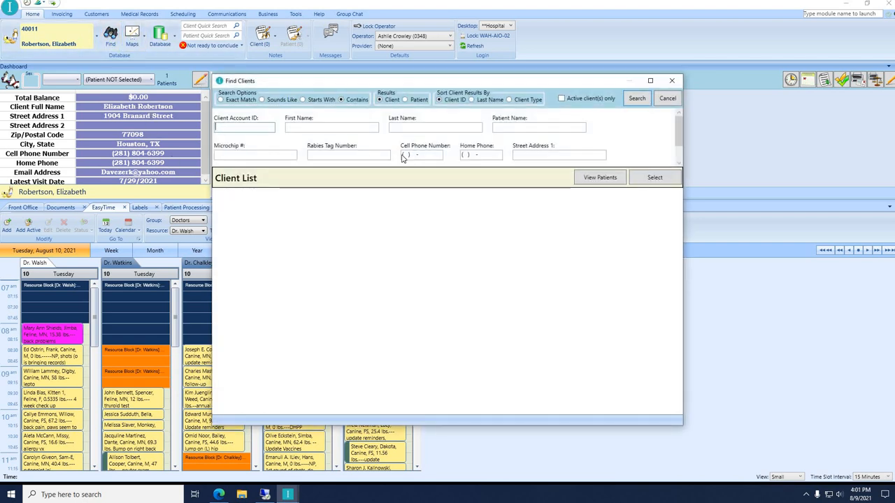
{"action": "left_click", "coordinate": [408, 154]}
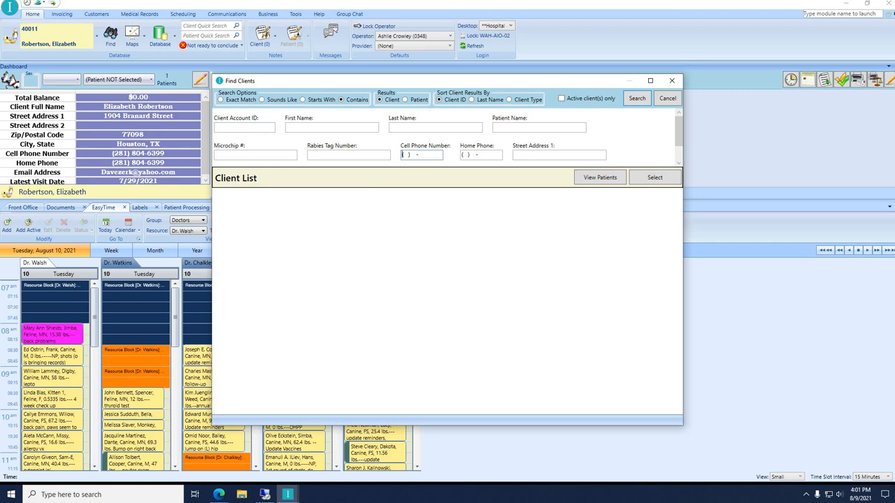
{"action": "key", "text": "Return"}
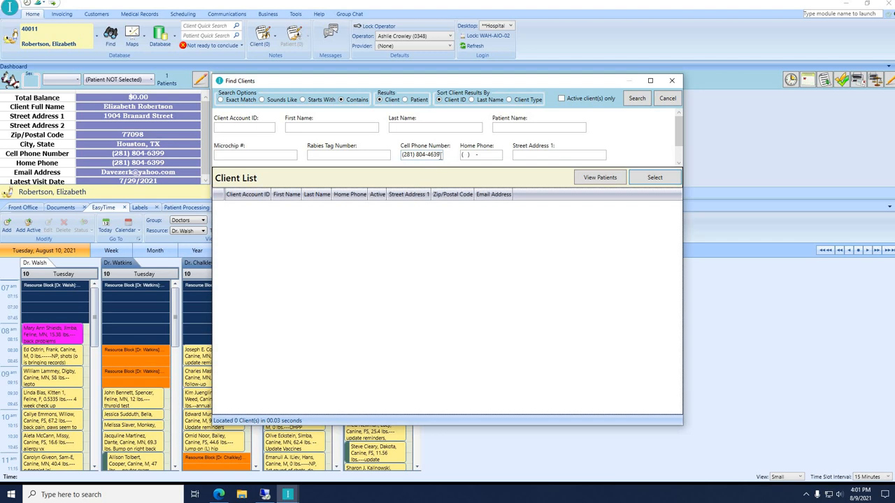
{"action": "key", "text": "BackSpace"}
{"action": "key", "text": "BackSpace"}
{"action": "key", "text": "BackSpace"}
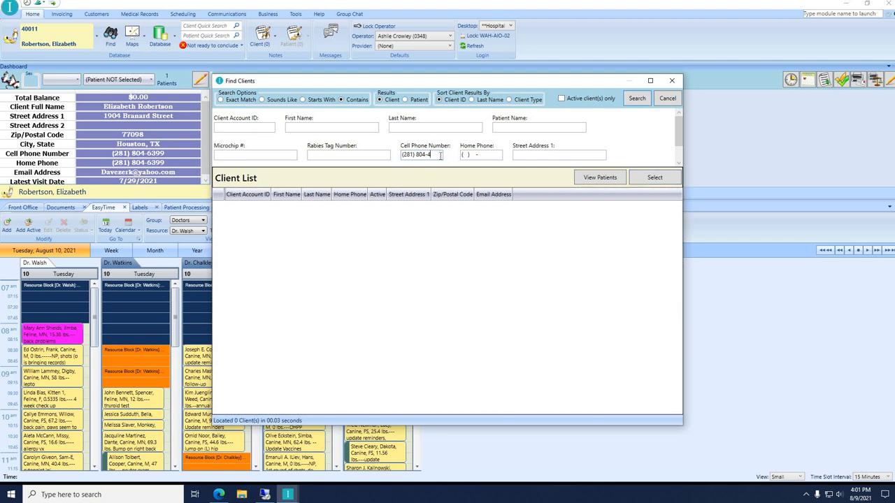
{"action": "key", "text": "BackSpace"}
{"action": "type", "text": "6399"}
{"action": "key", "text": "Return"}
{"action": "double_click", "coordinate": [324, 207]}
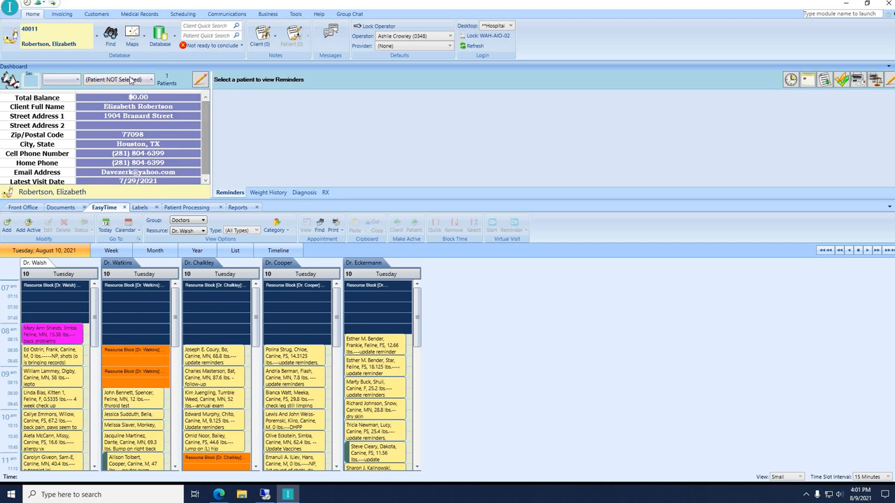
{"action": "left_click", "coordinate": [131, 80]}
{"action": "left_click", "coordinate": [133, 126]}
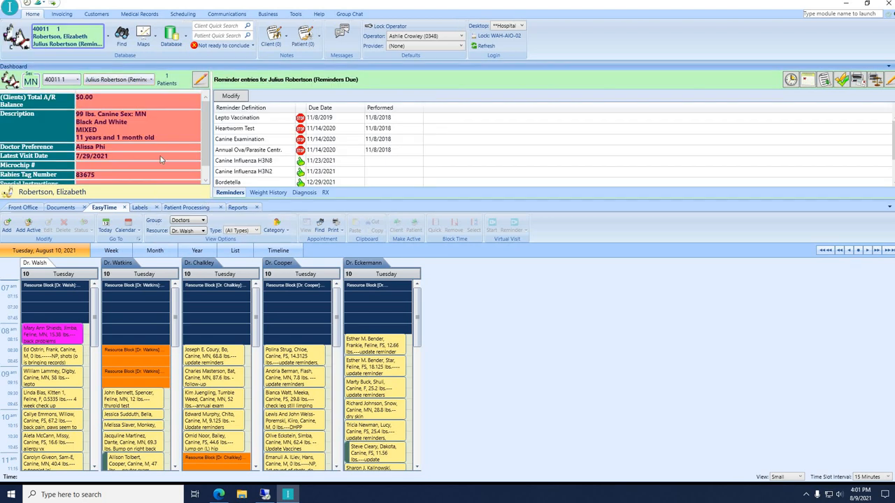
{"action": "left_click", "coordinate": [187, 222]}
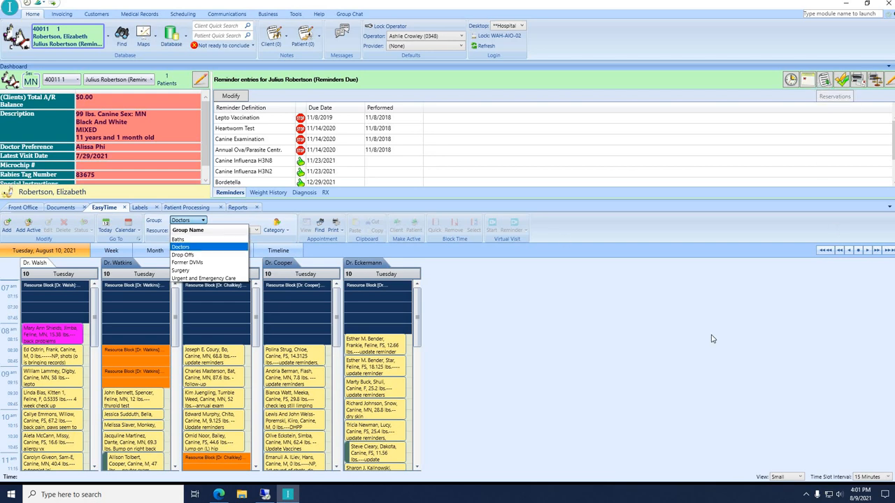
{"action": "left_click", "coordinate": [420, 284]}
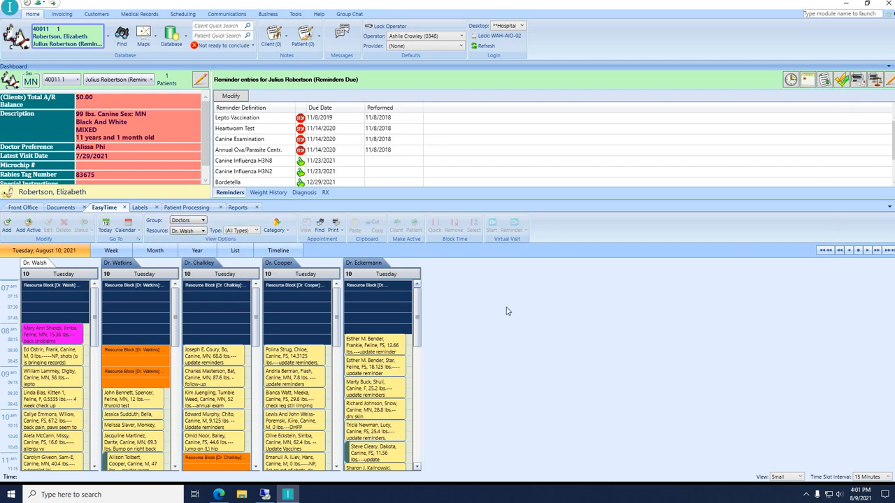
Review Julius's 08/08/2021 Boarding Check-In Sheet: arrival 08/11/2021, departure 08/16/2021, Standard Suites.
{"action": "left_click", "coordinate": [186, 207]}
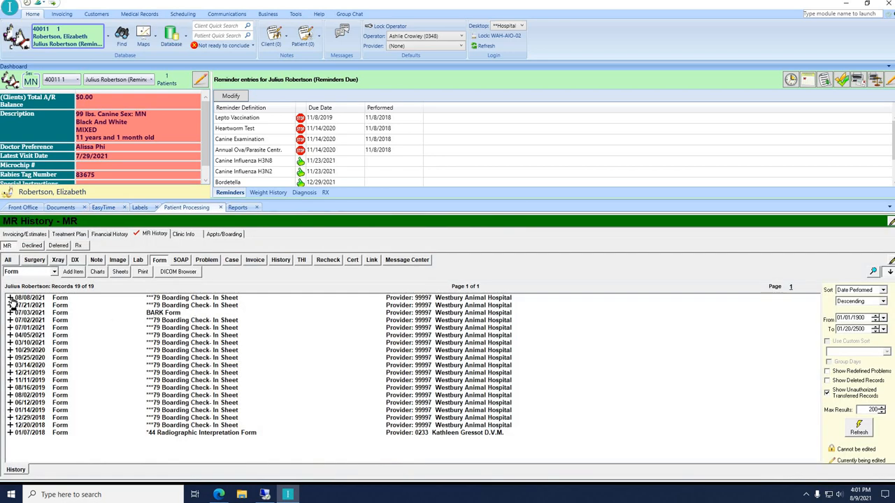
{"action": "left_click", "coordinate": [11, 299]}
{"action": "scroll", "coordinate": [238, 346], "scroll_direction": "down", "scroll_amount": 5}
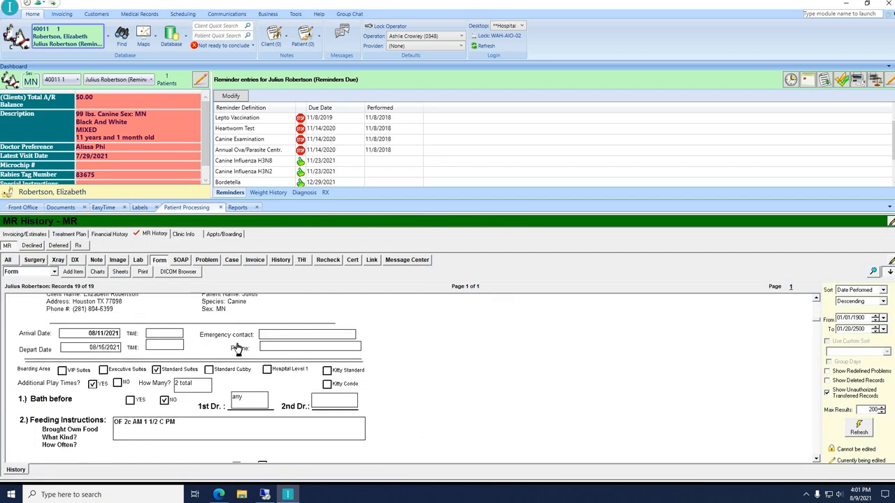
{"action": "scroll", "coordinate": [240, 356], "scroll_direction": "up", "scroll_amount": 1}
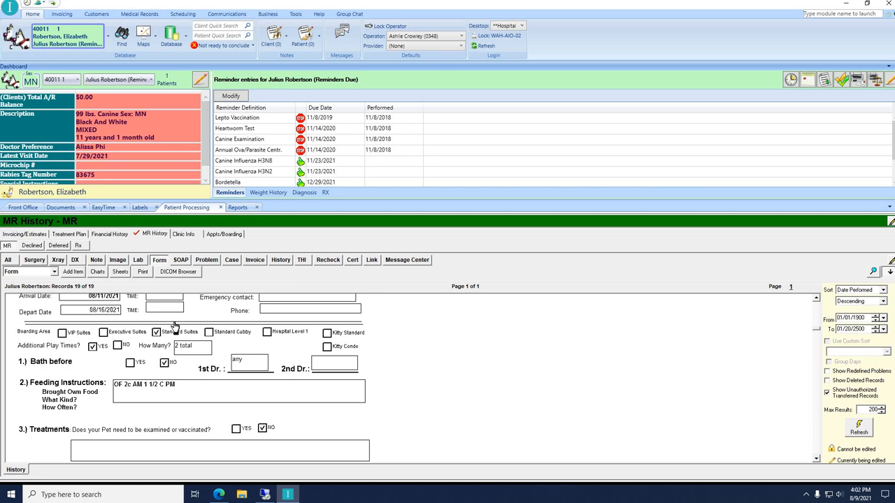
{"action": "scroll", "coordinate": [174, 326], "scroll_direction": "up", "scroll_amount": 5}
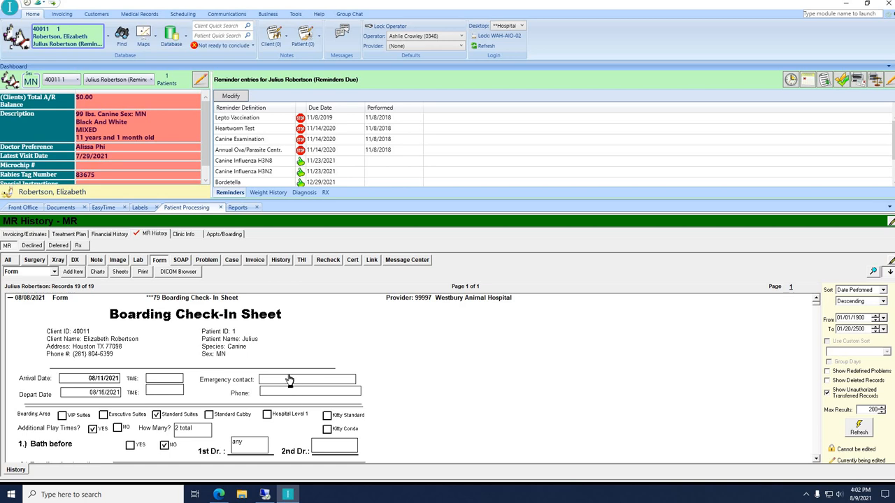
{"action": "scroll", "coordinate": [258, 395], "scroll_direction": "down", "scroll_amount": 1}
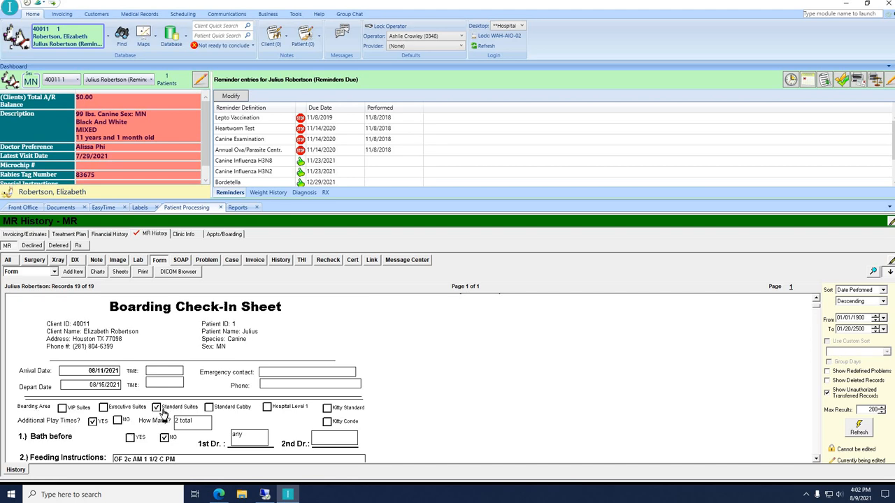
{"action": "left_click", "coordinate": [808, 79]}
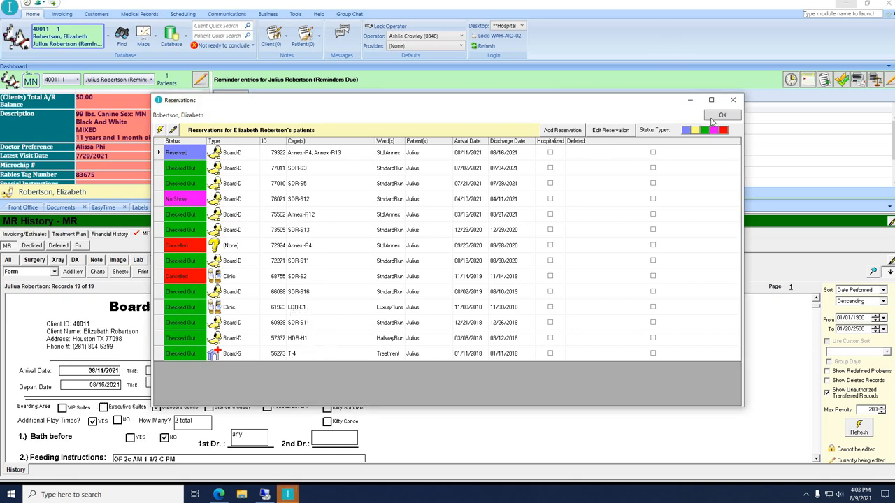
{"action": "key", "text": "Escape"}
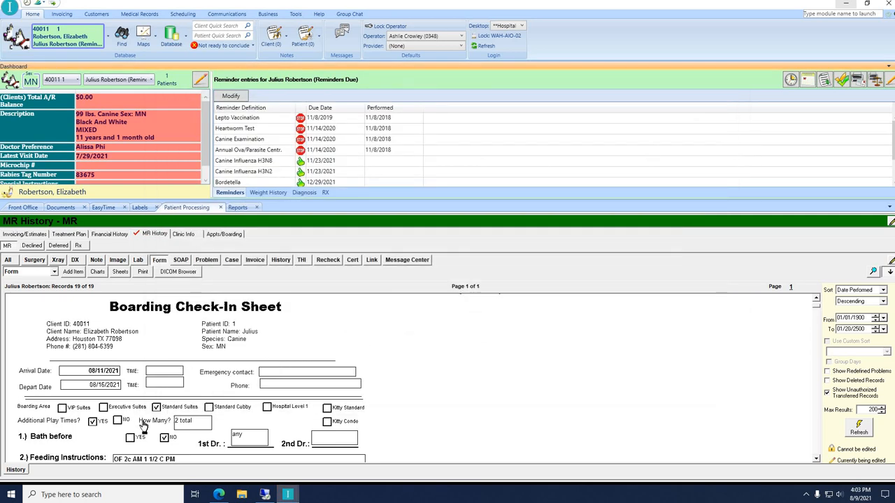
{"action": "scroll", "coordinate": [102, 422], "scroll_direction": "down", "scroll_amount": 3}
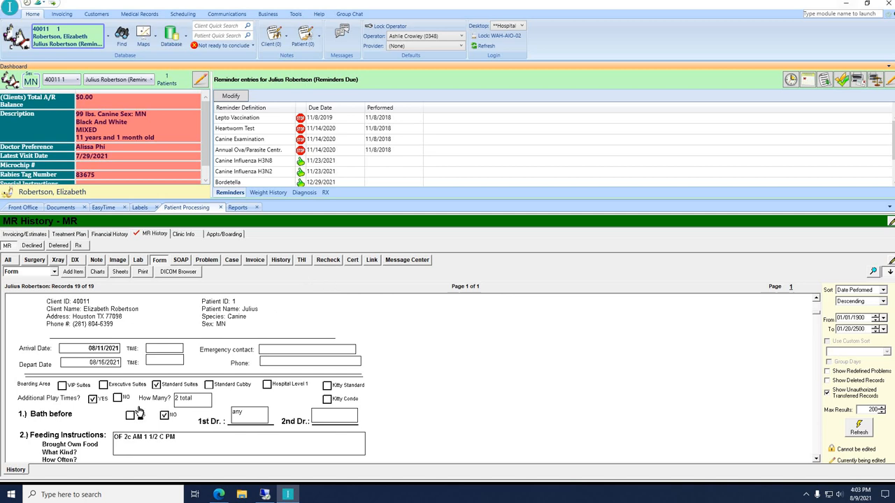
{"action": "scroll", "coordinate": [245, 416], "scroll_direction": "down", "scroll_amount": 2}
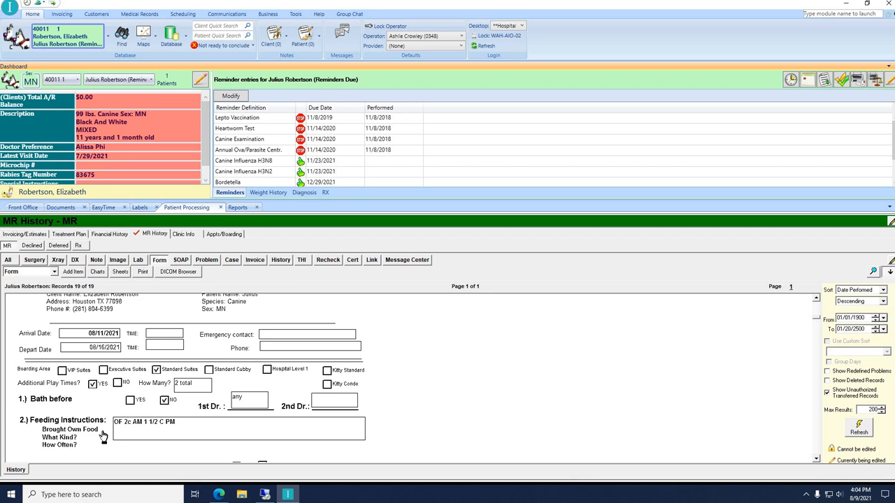
{"action": "scroll", "coordinate": [66, 455], "scroll_direction": "down", "scroll_amount": 3}
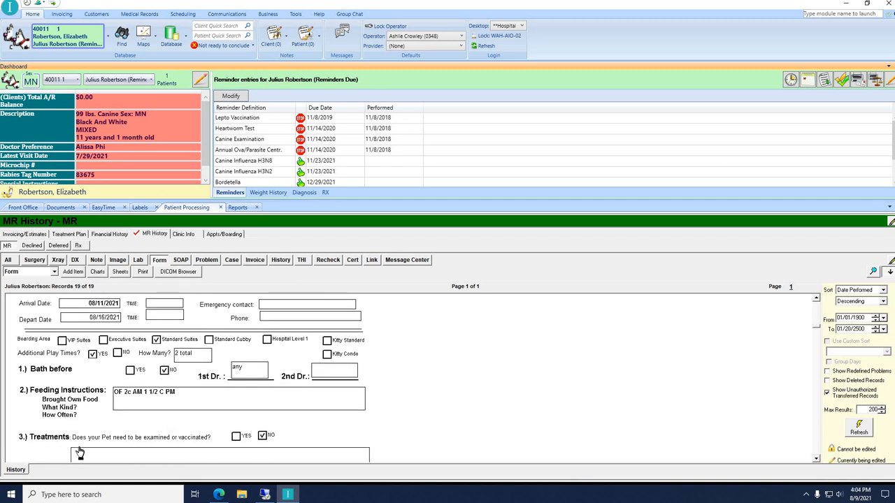
{"action": "scroll", "coordinate": [79, 453], "scroll_direction": "down", "scroll_amount": 2}
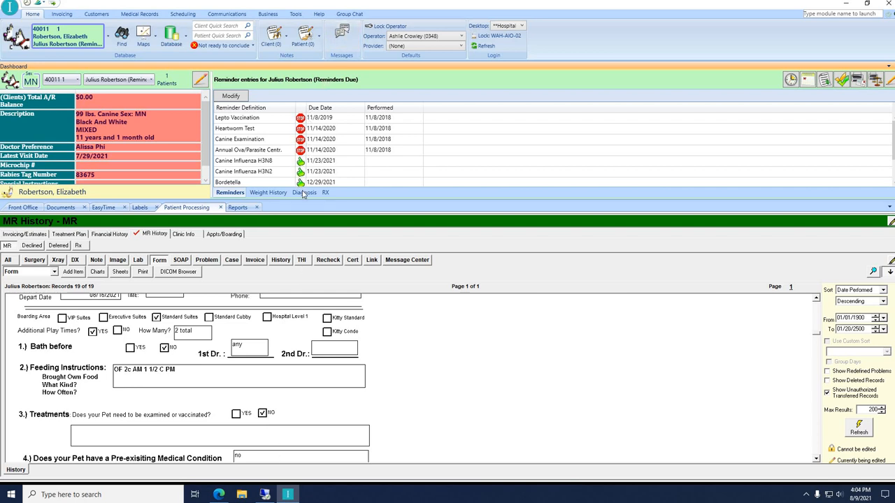
{"action": "scroll", "coordinate": [322, 163], "scroll_direction": "down", "scroll_amount": 1}
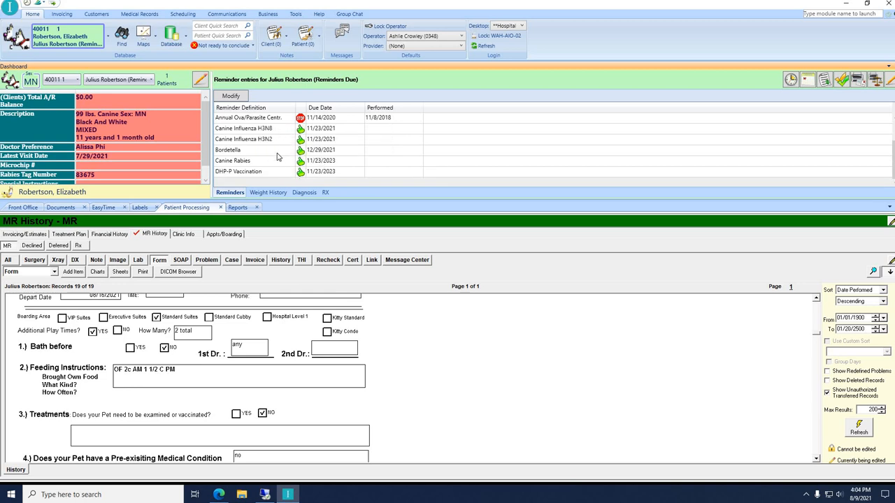
{"action": "scroll", "coordinate": [277, 157], "scroll_direction": "up", "scroll_amount": 1}
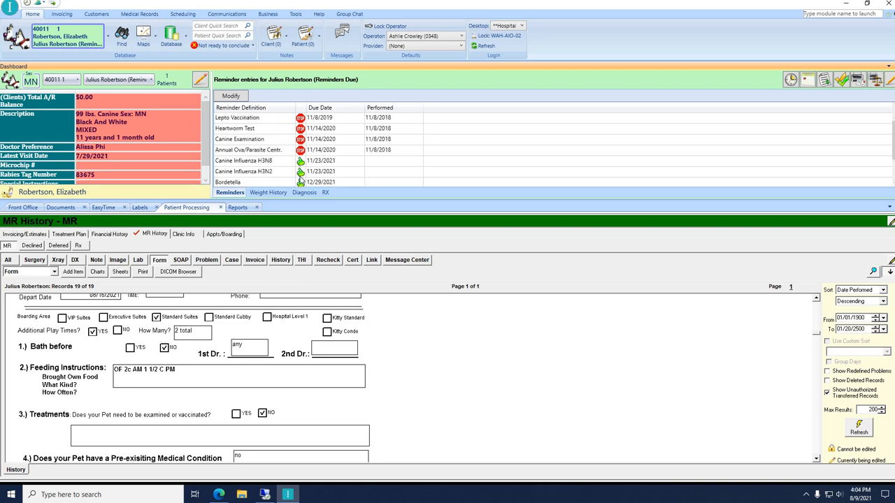
{"action": "scroll", "coordinate": [300, 181], "scroll_direction": "down", "scroll_amount": 1}
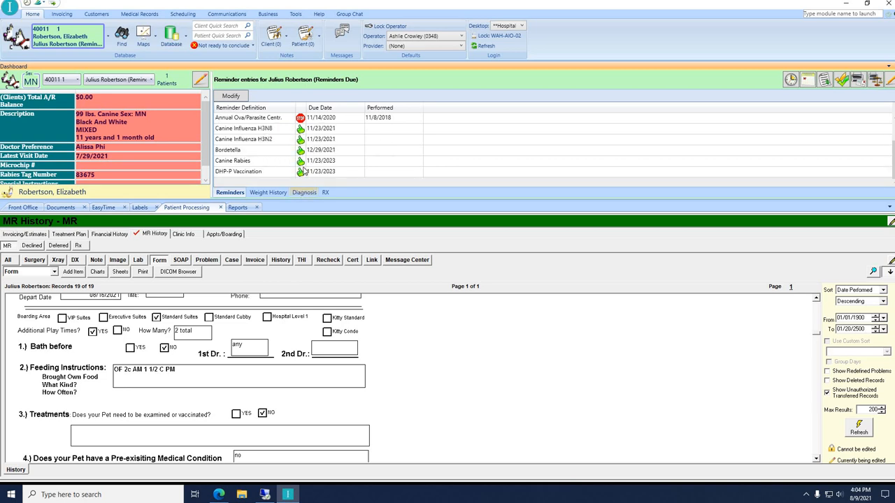
{"action": "scroll", "coordinate": [302, 175], "scroll_direction": "up", "scroll_amount": 1}
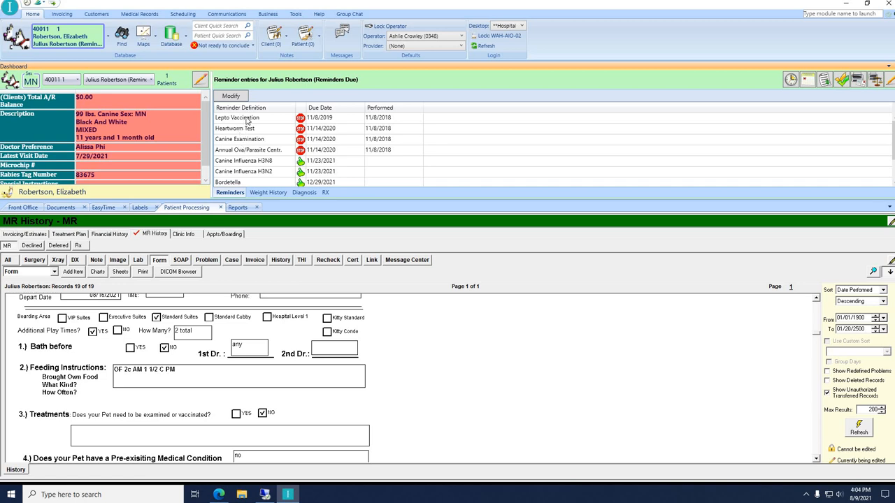
{"action": "scroll", "coordinate": [262, 161], "scroll_direction": "down", "scroll_amount": 1}
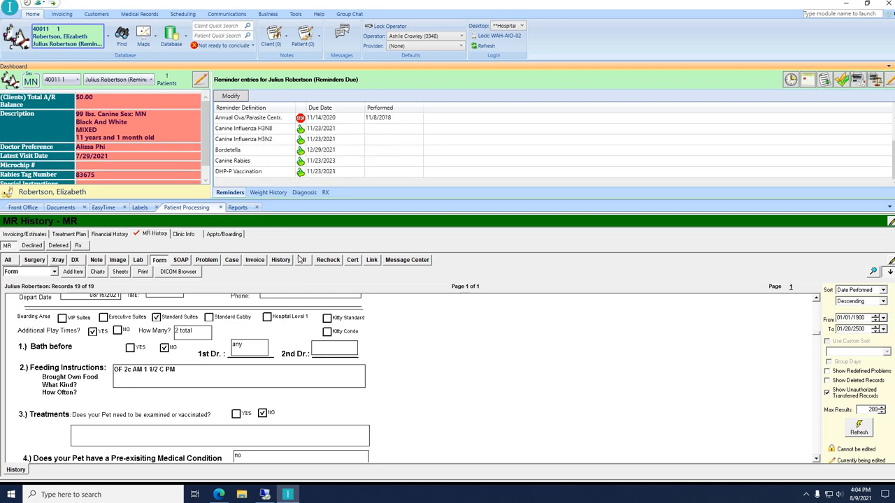
{"action": "scroll", "coordinate": [232, 126], "scroll_direction": "up", "scroll_amount": 1}
{"action": "scroll", "coordinate": [262, 135], "scroll_direction": "down", "scroll_amount": 1}
{"action": "left_click", "coordinate": [262, 129]}
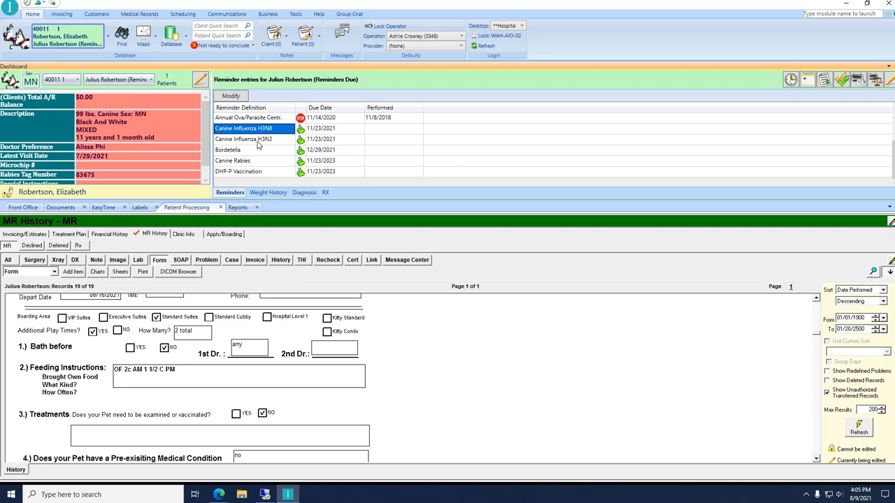
{"action": "left_click", "coordinate": [257, 142]}
{"action": "left_click", "coordinate": [242, 150]}
{"action": "left_click", "coordinate": [249, 173]}
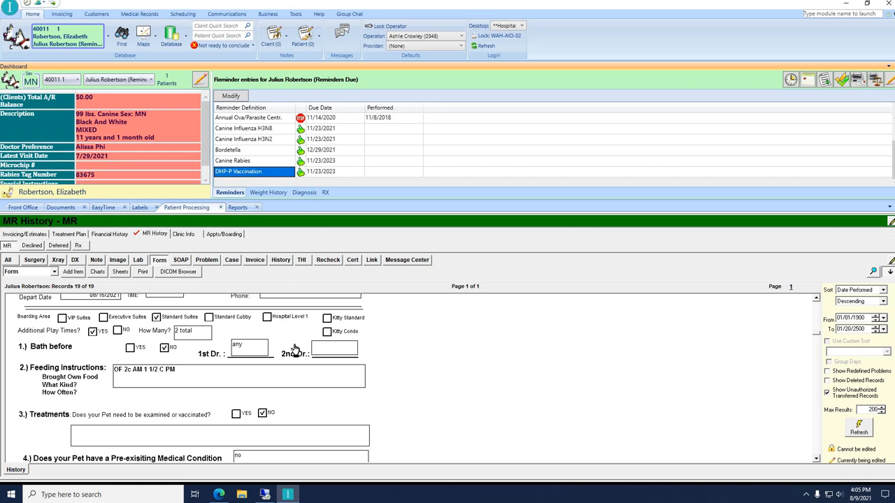
{"action": "scroll", "coordinate": [279, 371], "scroll_direction": "down", "scroll_amount": 1}
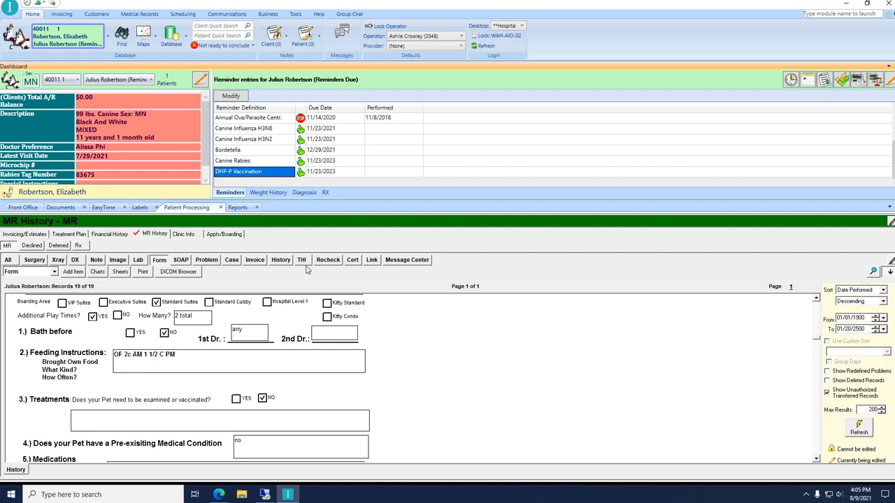
{"action": "scroll", "coordinate": [292, 297], "scroll_direction": "up", "scroll_amount": 1}
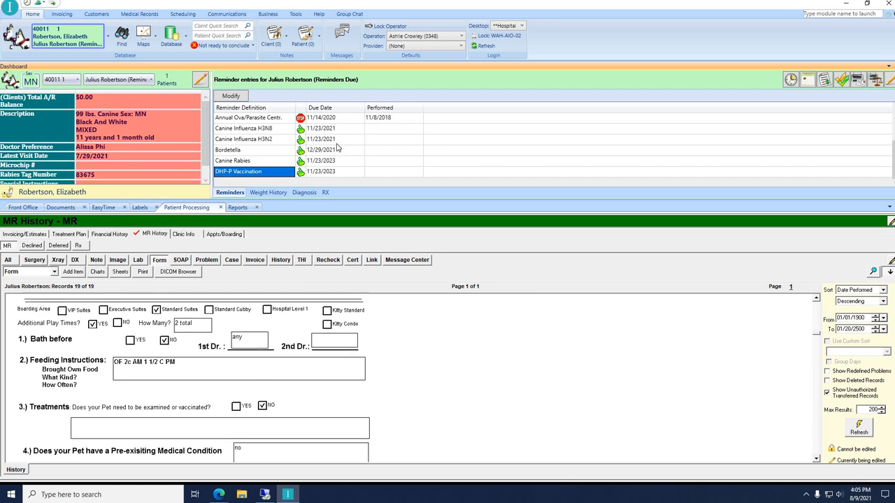
{"action": "scroll", "coordinate": [253, 138], "scroll_direction": "up", "scroll_amount": 1}
{"action": "left_click", "coordinate": [247, 118]}
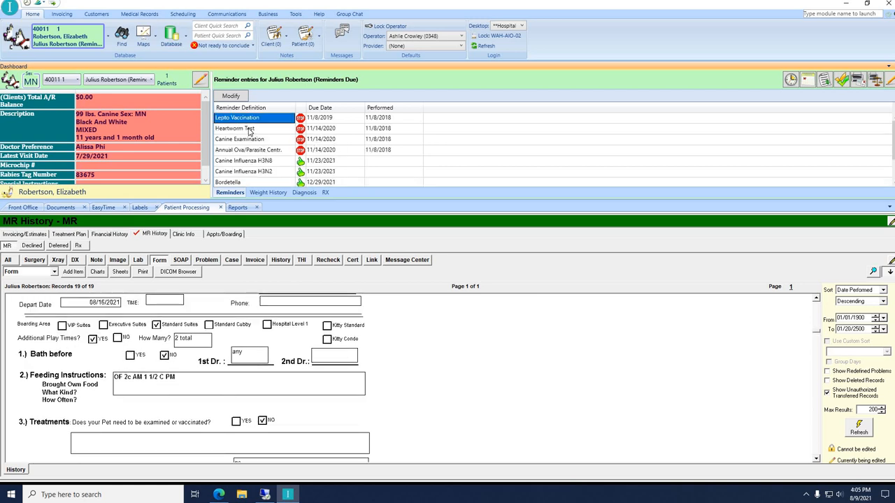
{"action": "left_click", "coordinate": [253, 129]}
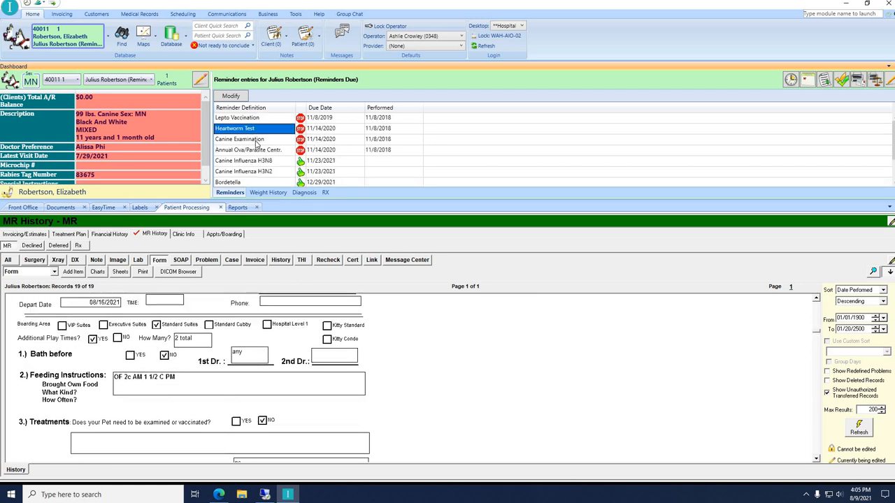
{"action": "left_click", "coordinate": [257, 140]}
{"action": "left_click", "coordinate": [267, 149]}
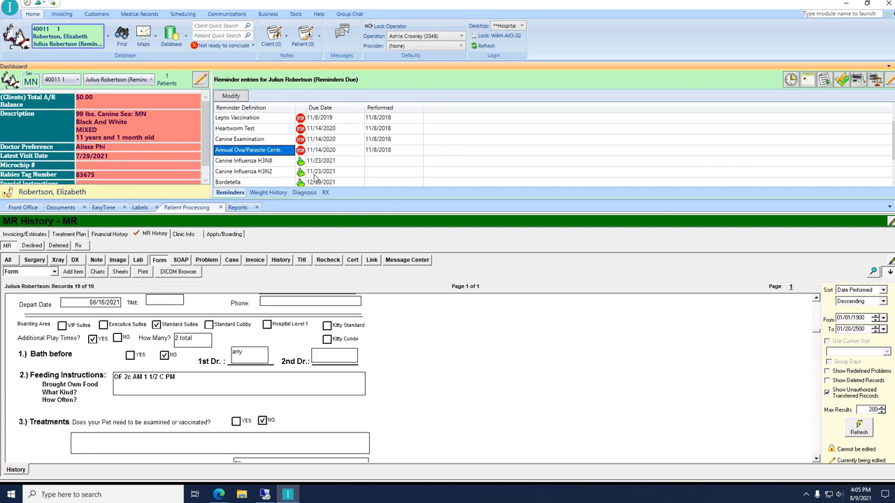
{"action": "scroll", "coordinate": [232, 431], "scroll_direction": "down", "scroll_amount": 1}
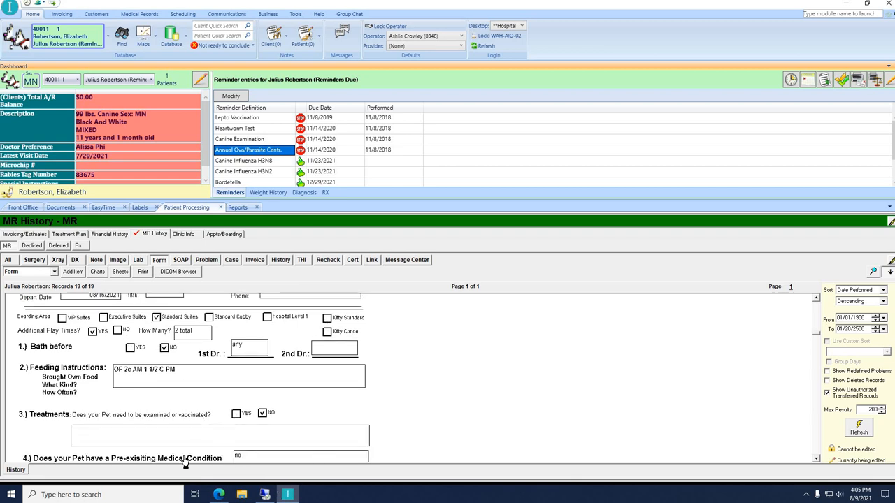
{"action": "scroll", "coordinate": [276, 430], "scroll_direction": "down", "scroll_amount": 1}
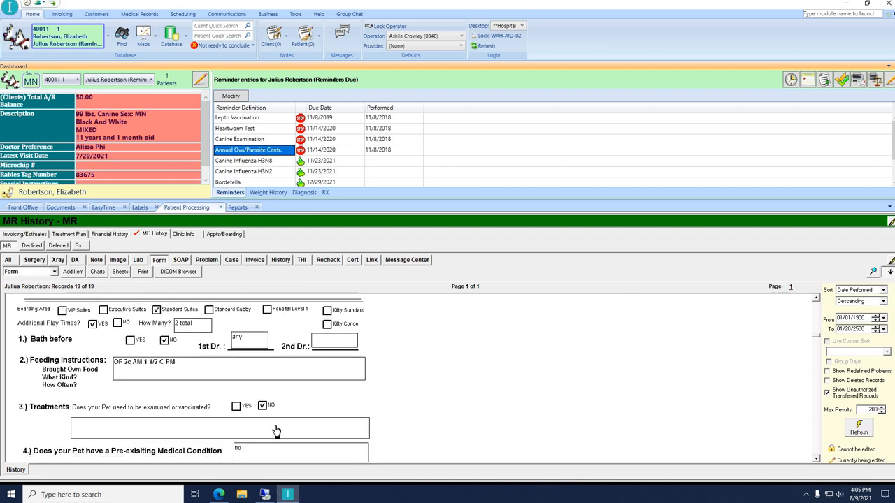
{"action": "scroll", "coordinate": [184, 435], "scroll_direction": "down", "scroll_amount": 3}
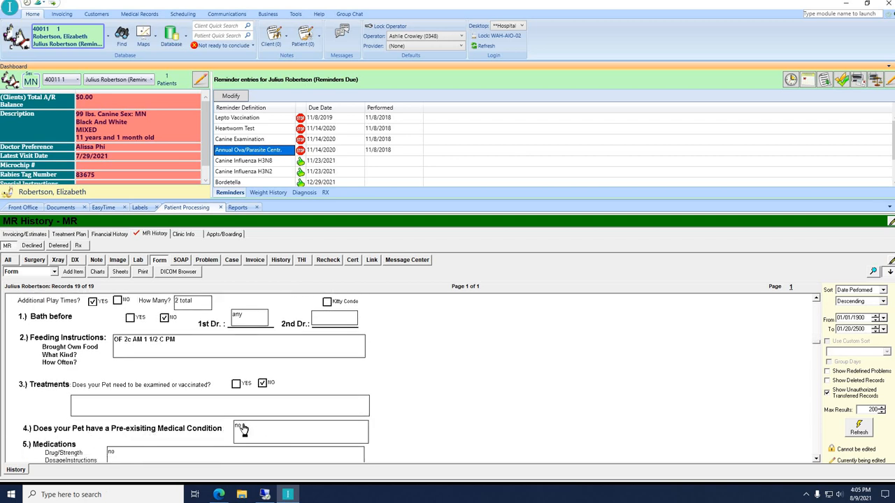
{"action": "scroll", "coordinate": [239, 420], "scroll_direction": "down", "scroll_amount": 1}
{"action": "scroll", "coordinate": [239, 420], "scroll_direction": "down", "scroll_amount": 3}
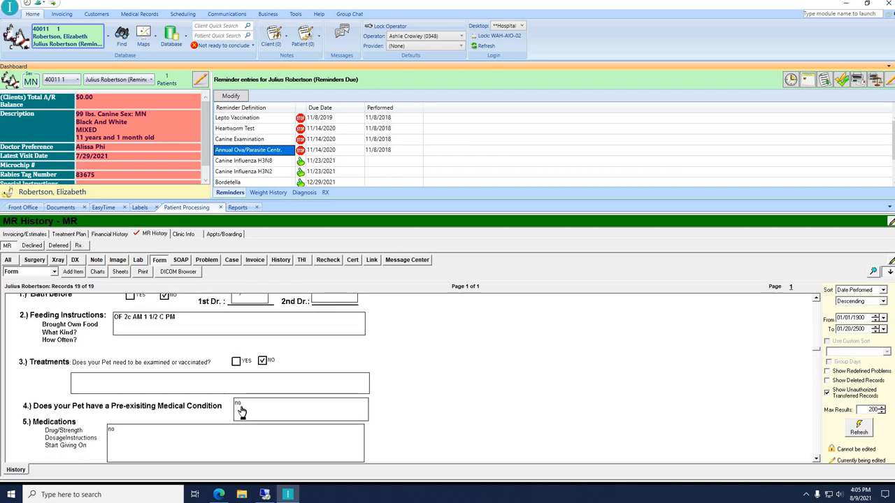
{"action": "scroll", "coordinate": [133, 418], "scroll_direction": "down", "scroll_amount": 6}
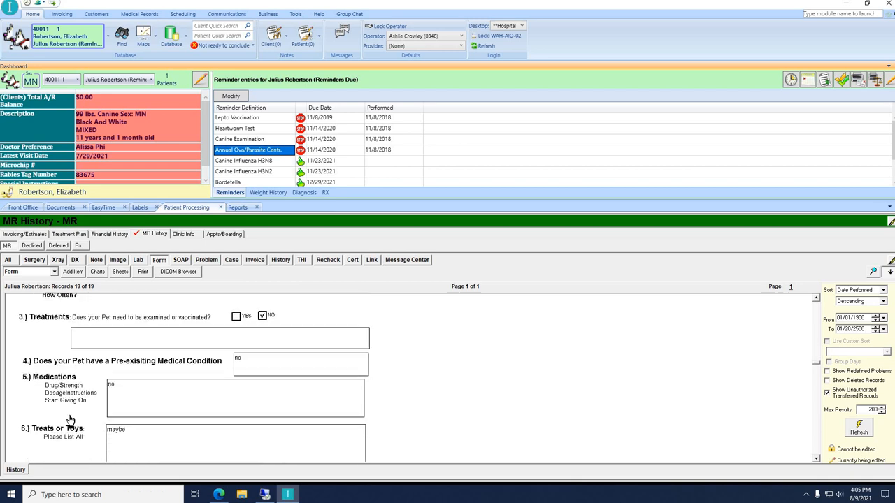
{"action": "scroll", "coordinate": [58, 403], "scroll_direction": "down", "scroll_amount": 3}
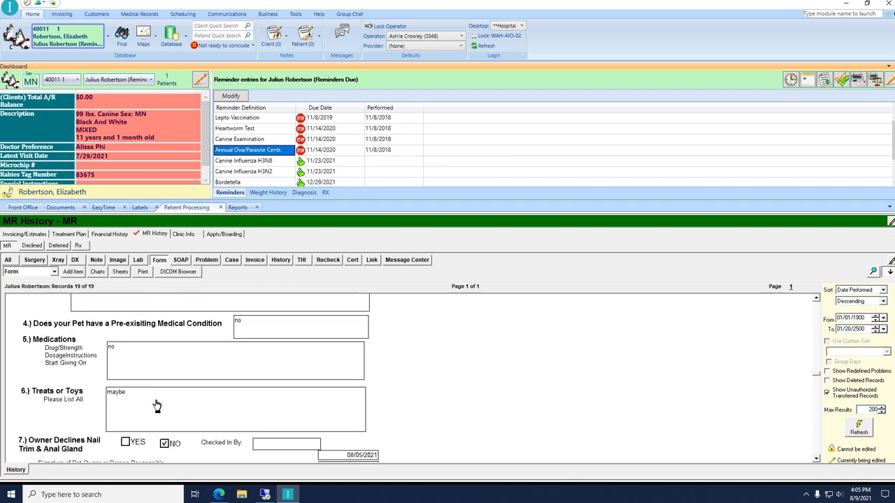
{"action": "scroll", "coordinate": [157, 405], "scroll_direction": "down", "scroll_amount": 3}
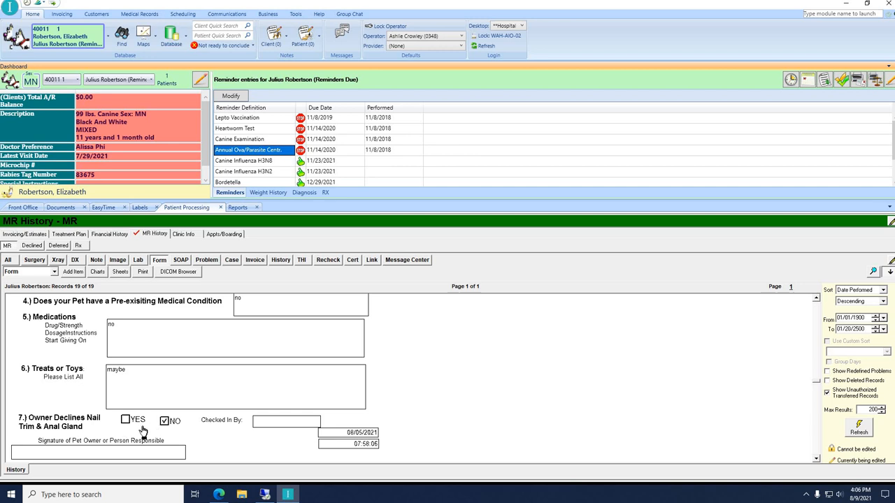
{"action": "scroll", "coordinate": [251, 409], "scroll_direction": "up", "scroll_amount": 1}
{"action": "scroll", "coordinate": [295, 396], "scroll_direction": "down", "scroll_amount": 2}
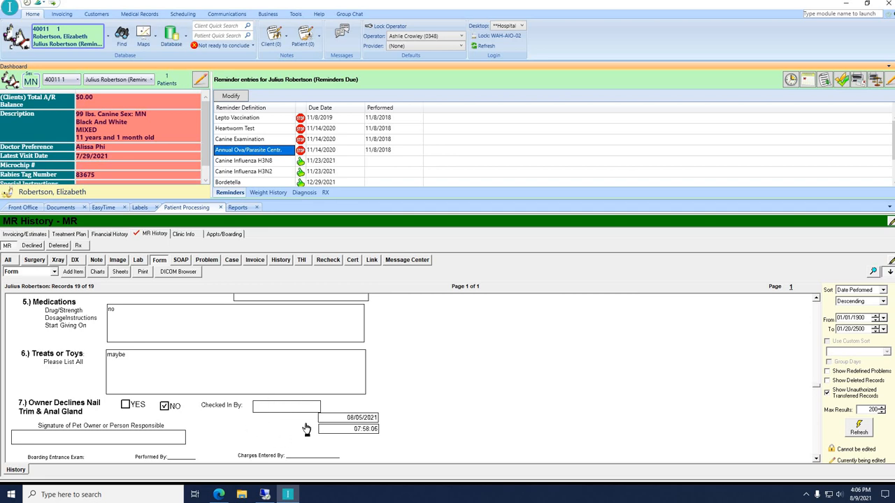
{"action": "scroll", "coordinate": [123, 423], "scroll_direction": "down", "scroll_amount": 4}
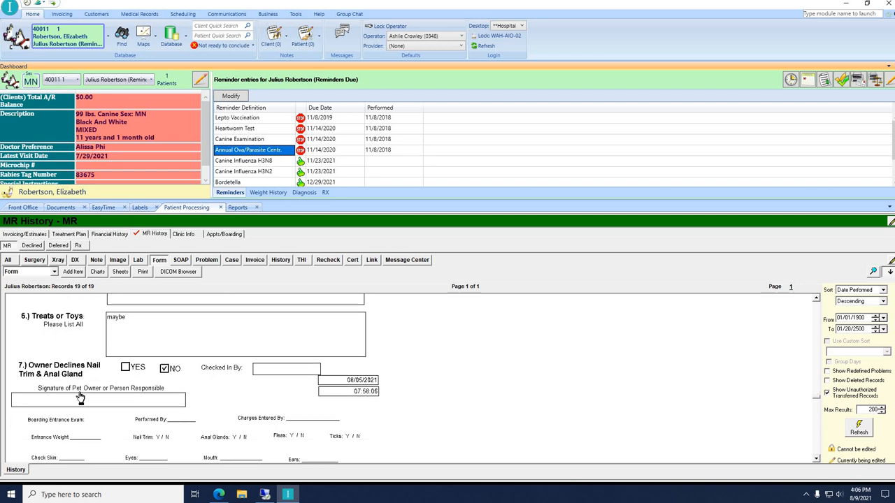
{"action": "scroll", "coordinate": [20, 370], "scroll_direction": "down", "scroll_amount": 1}
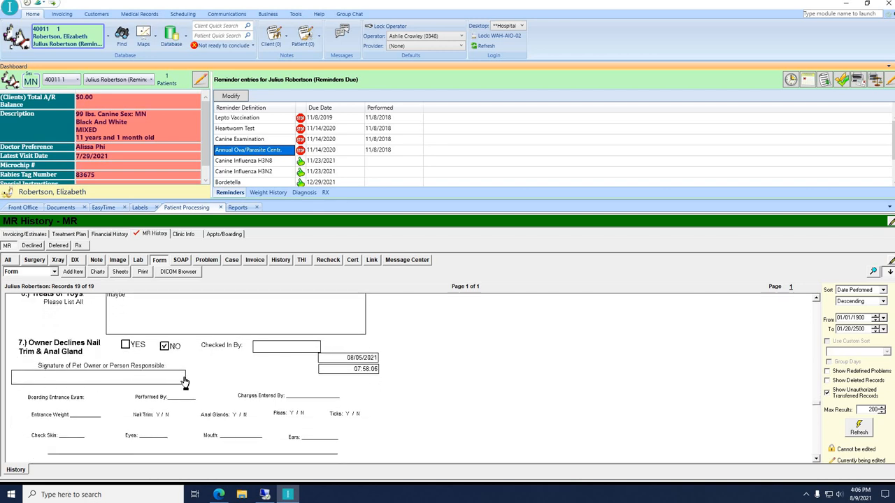
{"action": "scroll", "coordinate": [184, 381], "scroll_direction": "up", "scroll_amount": 3}
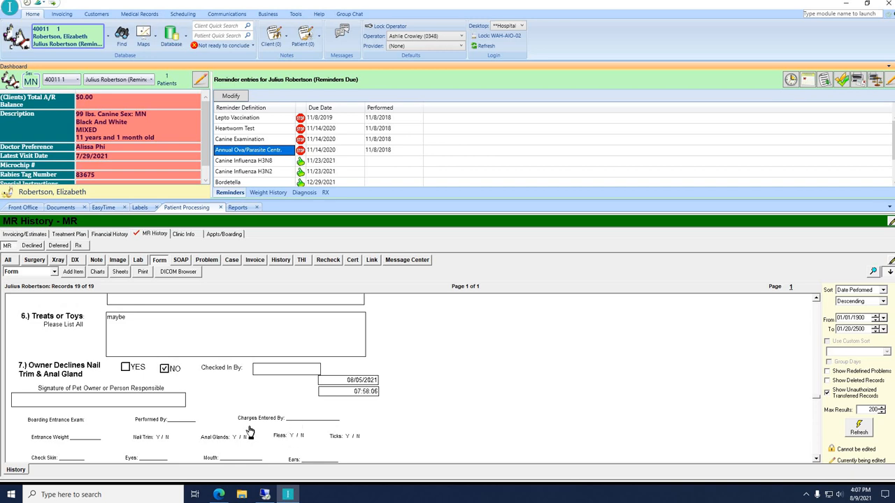
{"action": "scroll", "coordinate": [294, 419], "scroll_direction": "up", "scroll_amount": 3}
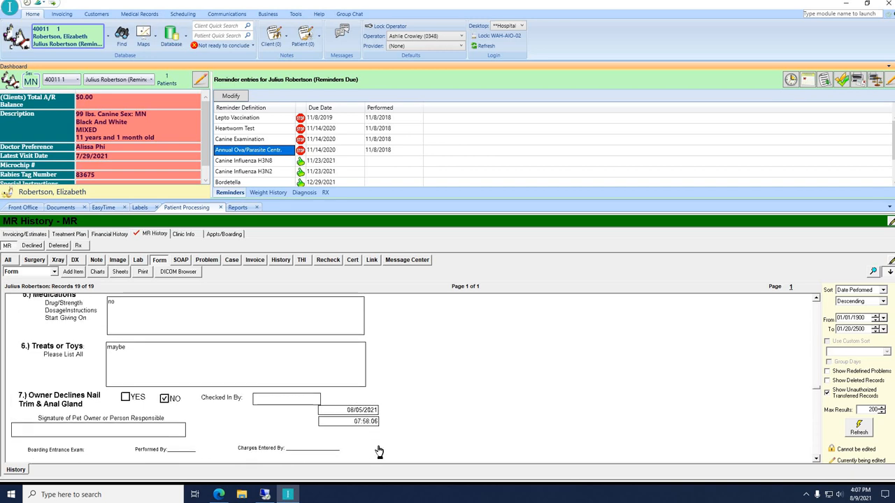
{"action": "scroll", "coordinate": [197, 423], "scroll_direction": "up", "scroll_amount": 1}
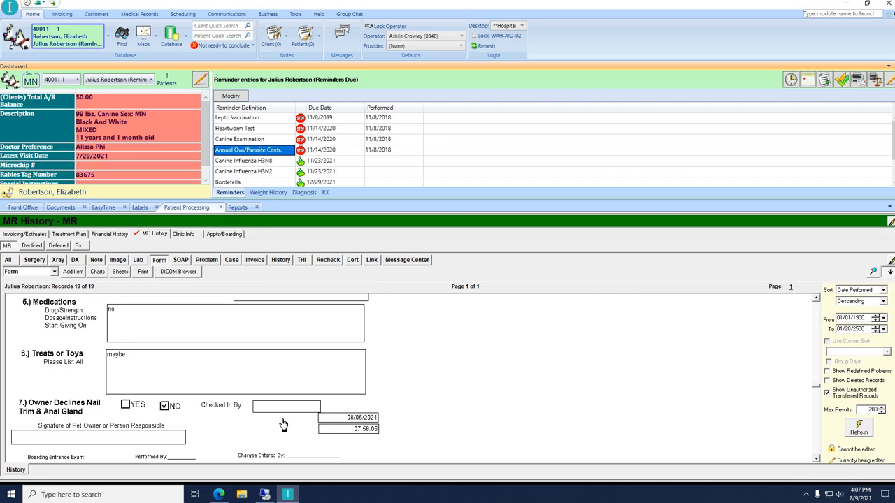
{"action": "scroll", "coordinate": [237, 444], "scroll_direction": "down", "scroll_amount": 3}
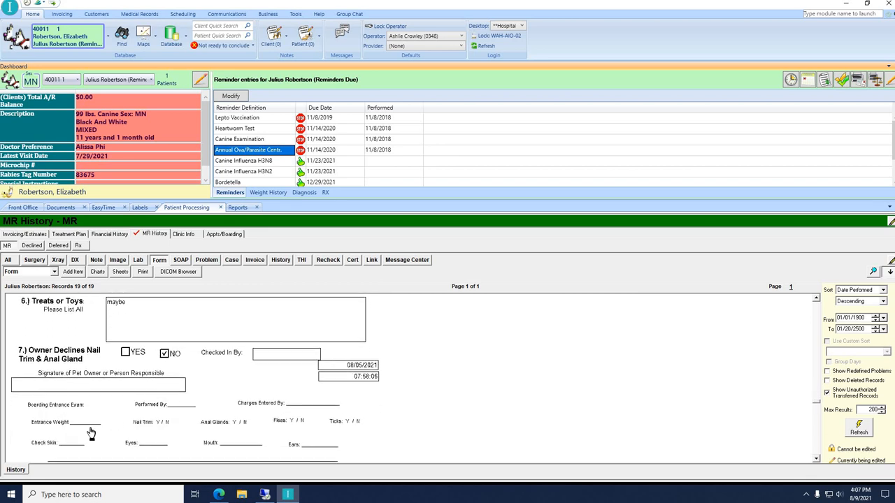
{"action": "scroll", "coordinate": [56, 433], "scroll_direction": "down", "scroll_amount": 3}
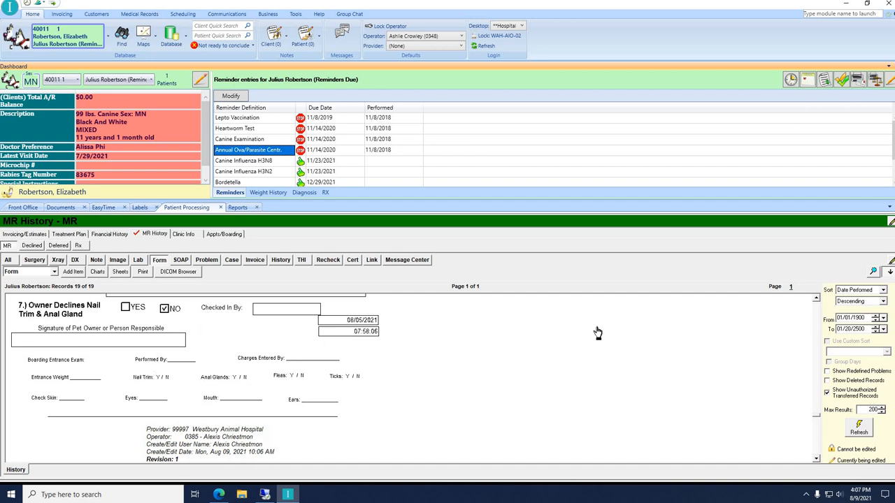
{"action": "scroll", "coordinate": [233, 371], "scroll_direction": "up", "scroll_amount": 15}
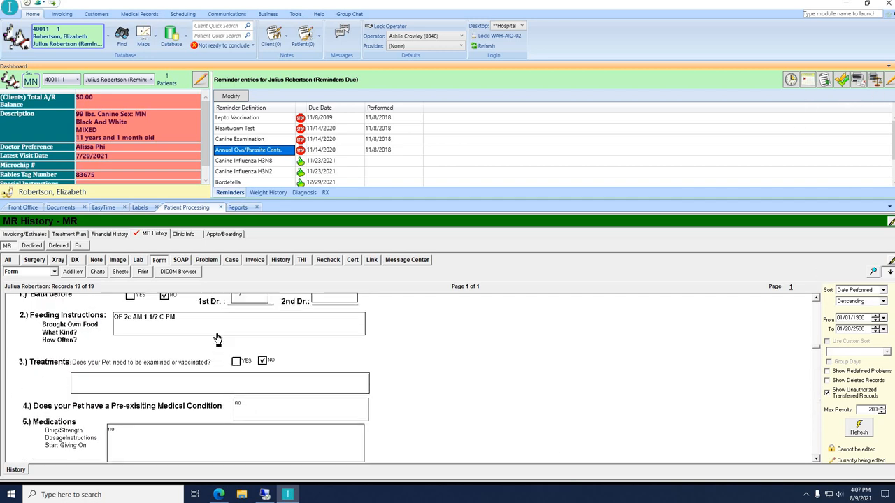
{"action": "scroll", "coordinate": [218, 339], "scroll_direction": "up", "scroll_amount": 7}
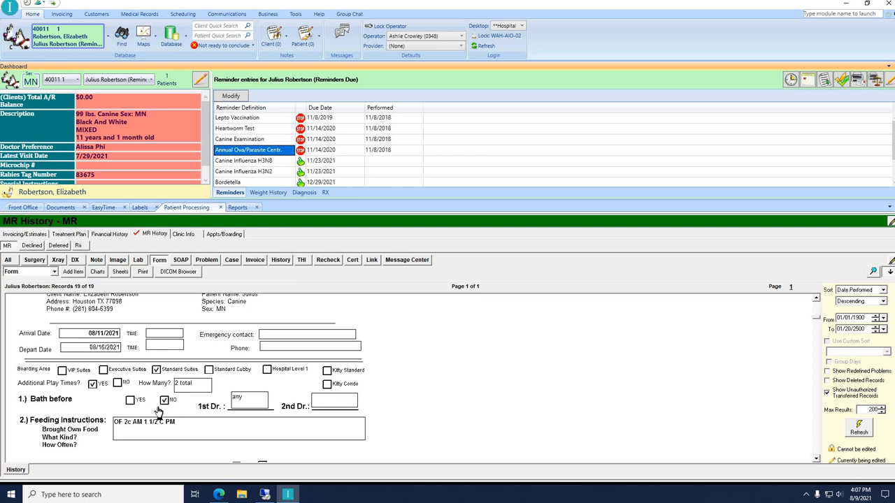
{"action": "scroll", "coordinate": [153, 407], "scroll_direction": "down", "scroll_amount": 2}
{"action": "scroll", "coordinate": [151, 406], "scroll_direction": "up", "scroll_amount": 2}
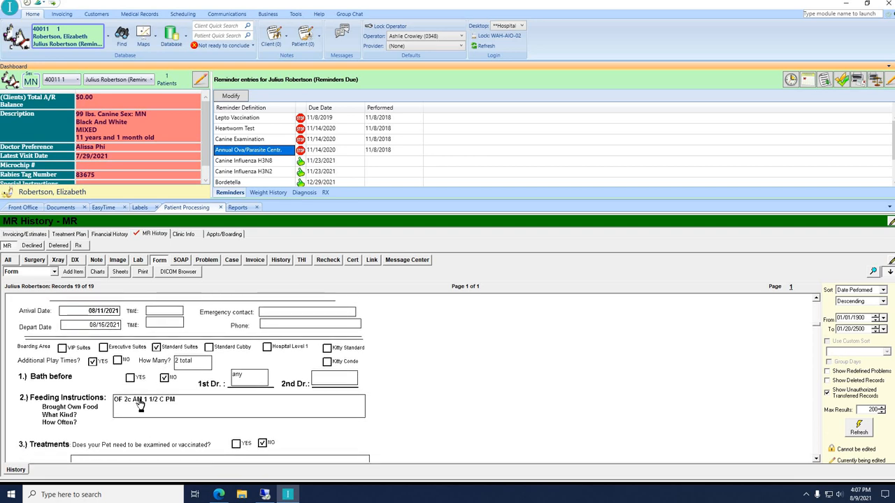
{"action": "left_click", "coordinate": [809, 79]}
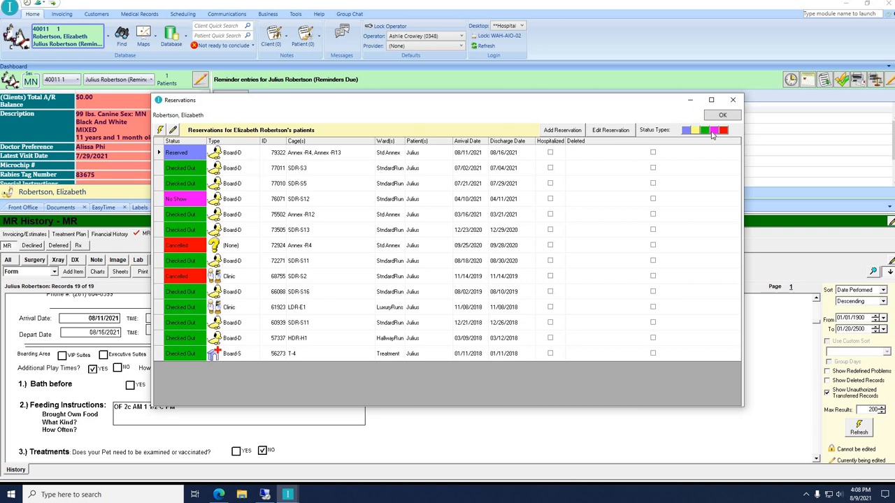
{"action": "mouse_move", "coordinate": [706, 132]}
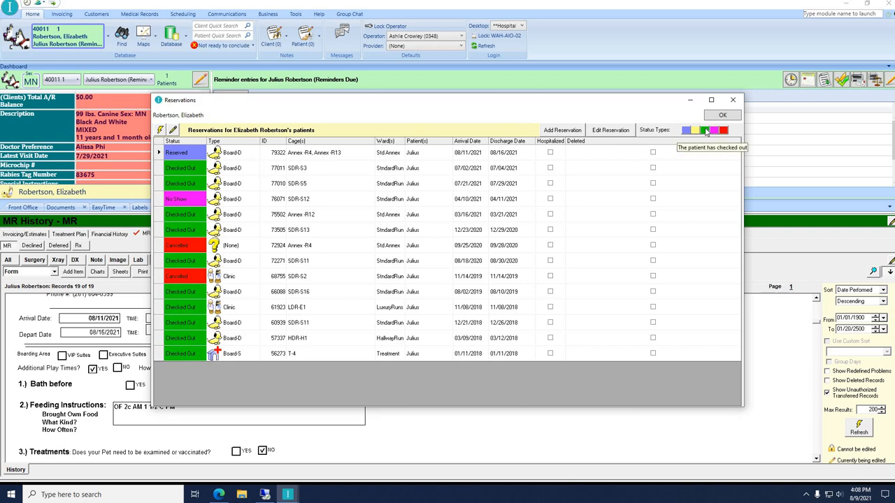
{"action": "left_click", "coordinate": [706, 131]}
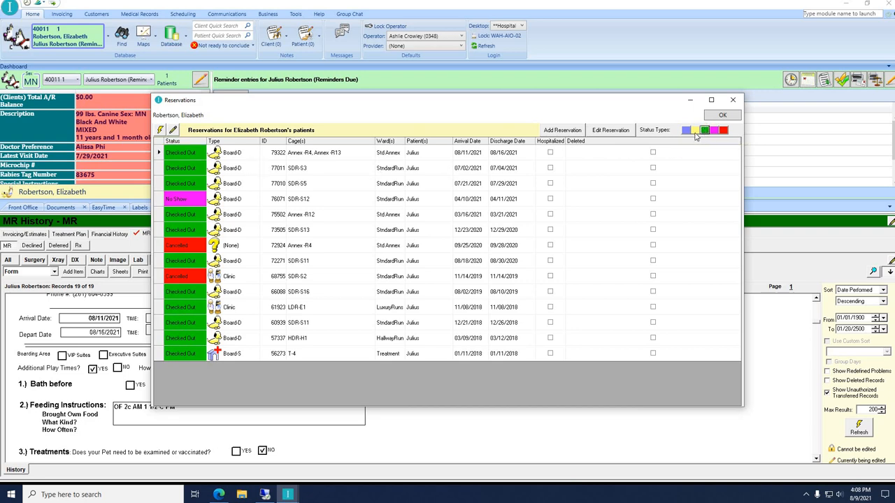
{"action": "left_click", "coordinate": [695, 132]}
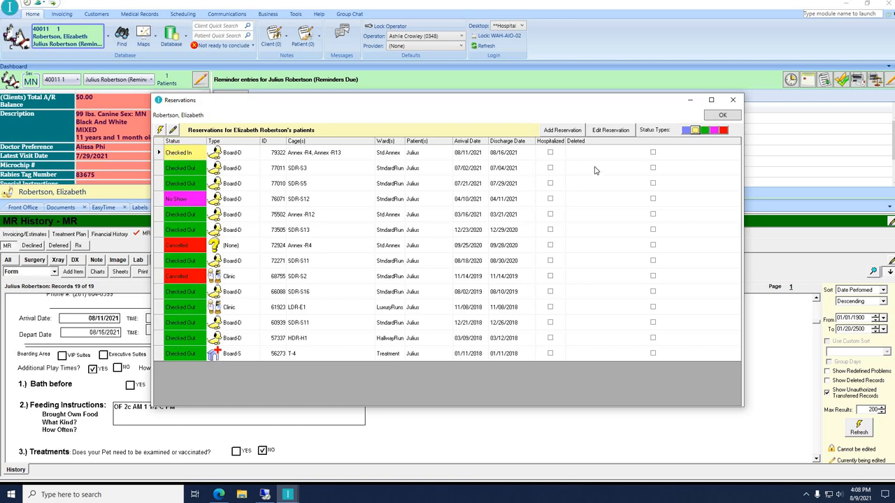
{"action": "left_click", "coordinate": [686, 132]}
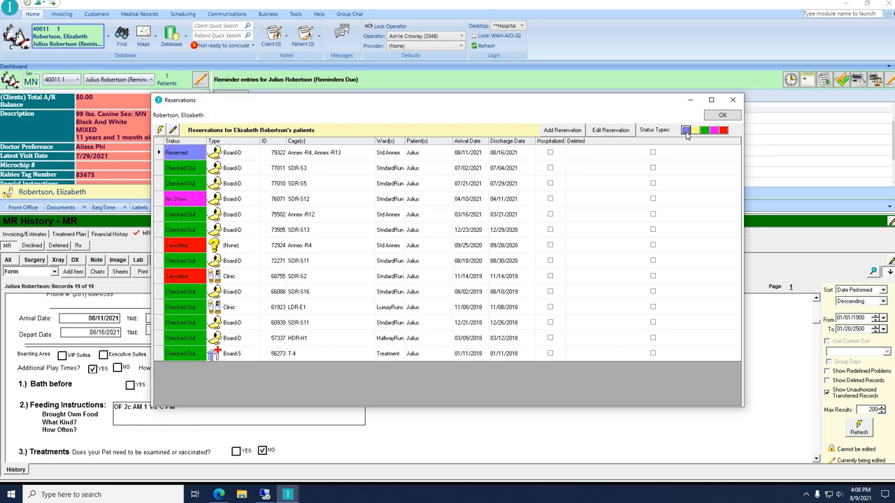
{"action": "left_click", "coordinate": [695, 133]}
{"action": "left_click", "coordinate": [688, 133]}
{"action": "left_click", "coordinate": [701, 131]}
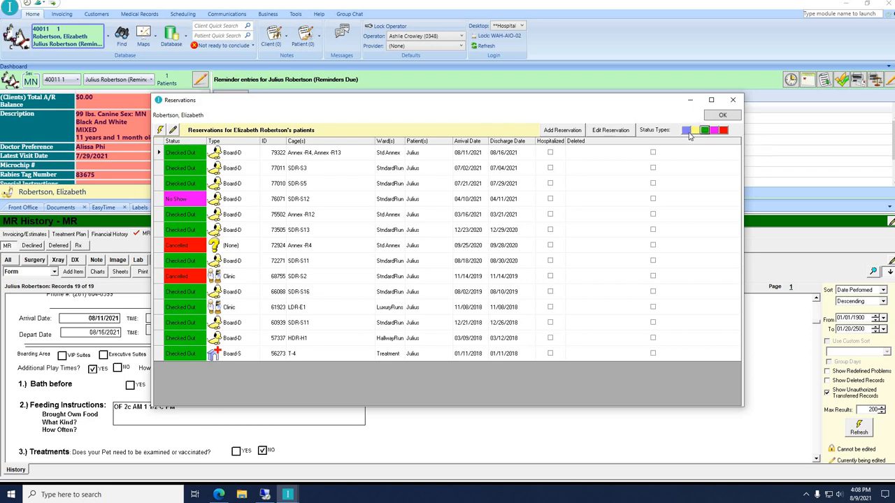
{"action": "left_click", "coordinate": [694, 131]}
{"action": "left_click", "coordinate": [686, 132]}
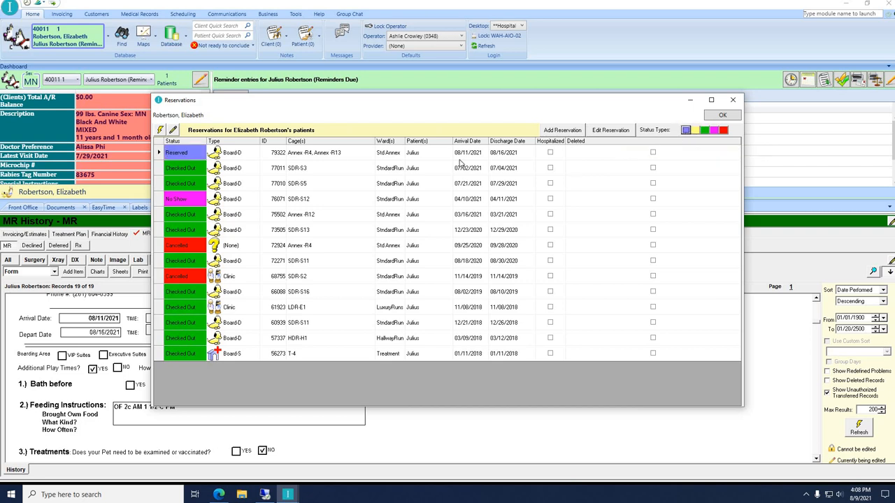
{"action": "left_click", "coordinate": [722, 115]}
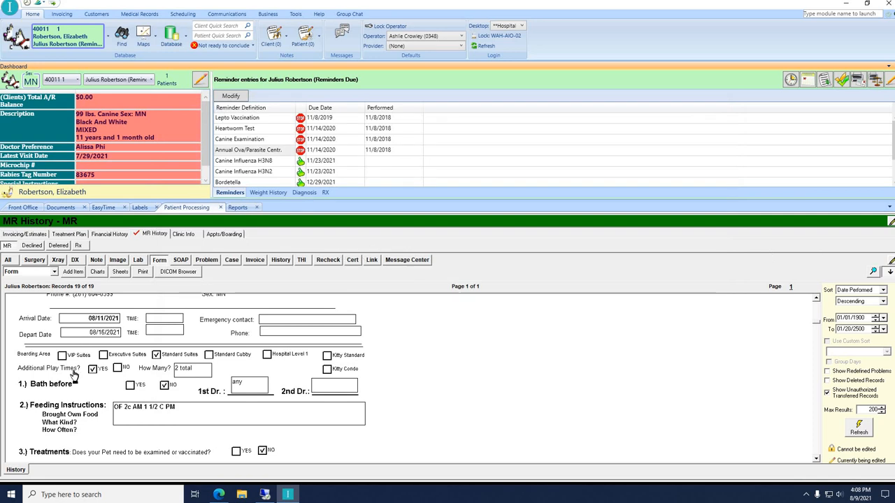
Finish reading the boarding form, review Julius's reservations list, and return to EasyTime.
{"action": "scroll", "coordinate": [105, 355], "scroll_direction": "up", "scroll_amount": 3}
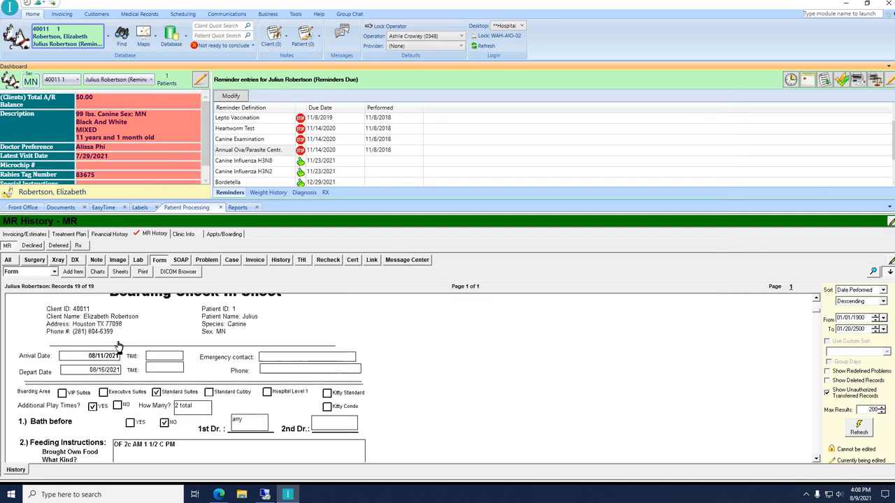
{"action": "scroll", "coordinate": [102, 353], "scroll_direction": "down", "scroll_amount": 2}
{"action": "scroll", "coordinate": [101, 353], "scroll_direction": "down", "scroll_amount": 1}
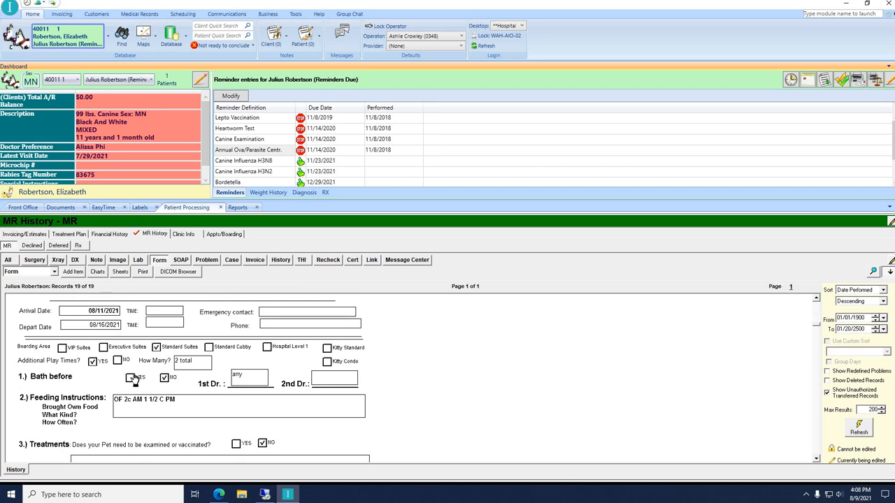
{"action": "scroll", "coordinate": [133, 378], "scroll_direction": "down", "scroll_amount": 1}
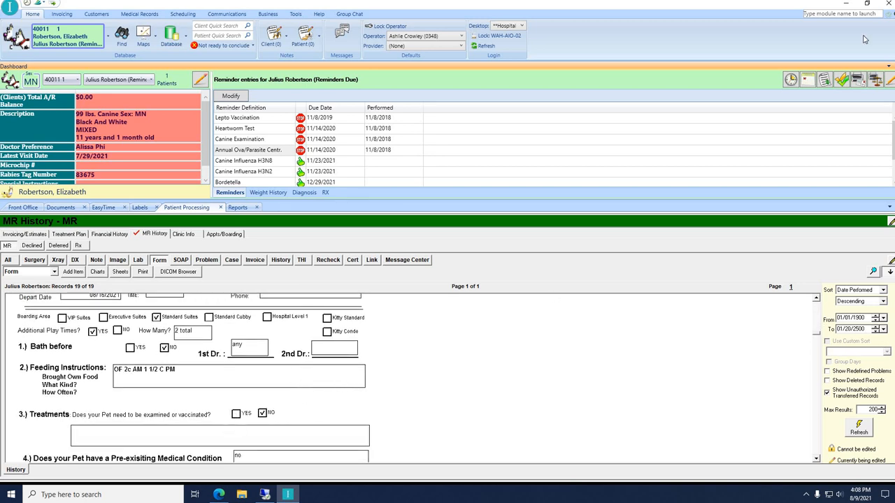
{"action": "left_click", "coordinate": [807, 81]}
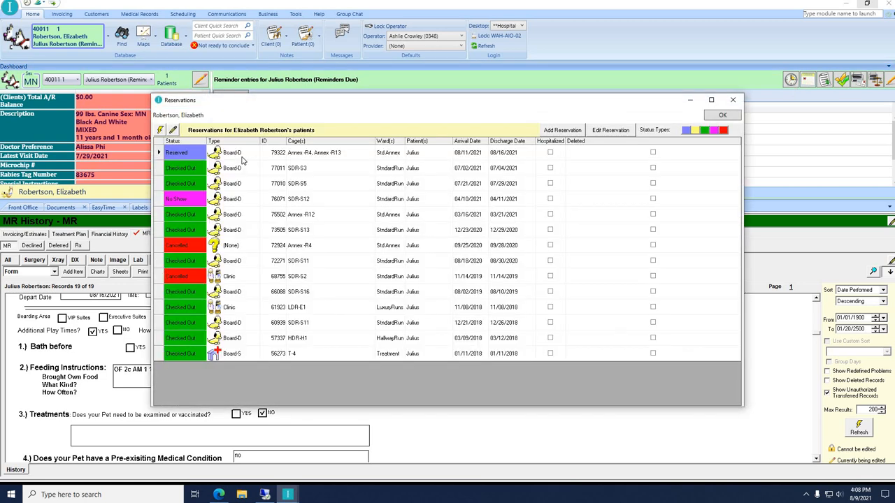
{"action": "left_click", "coordinate": [731, 116]}
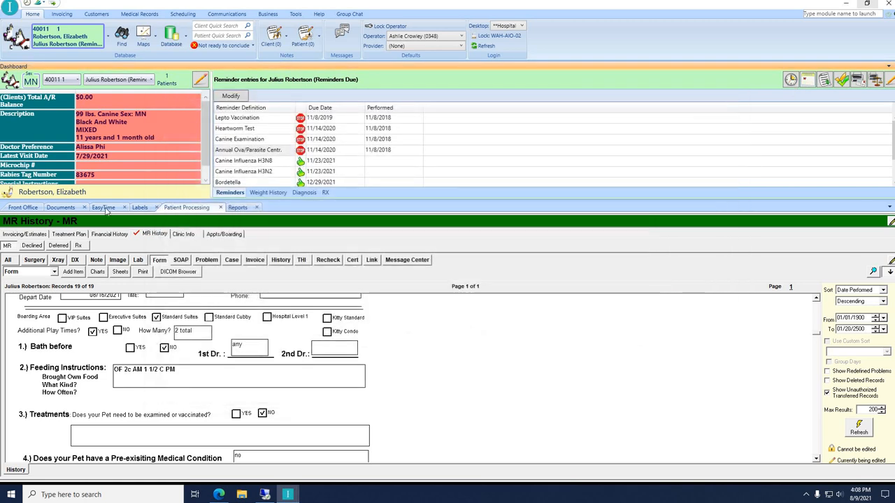
{"action": "left_click", "coordinate": [103, 207]}
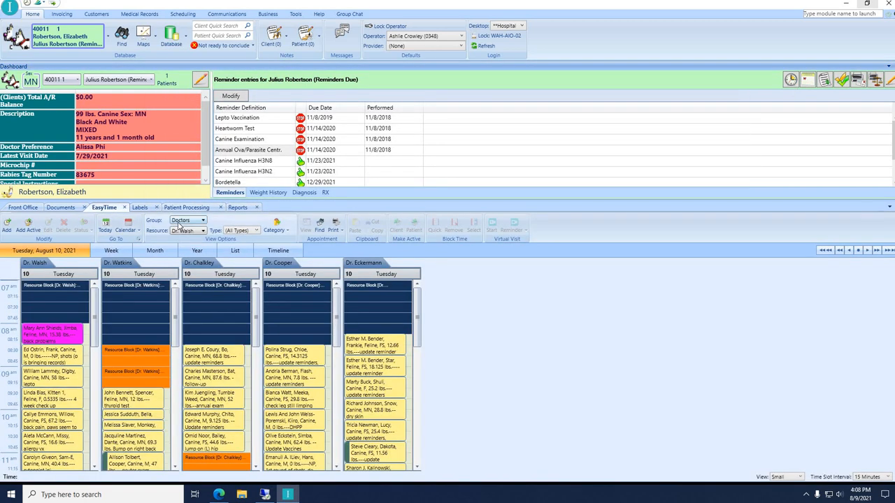
Switch the schedule to the Drop Offs group and select the 7:15 slot in Walsh's column.
{"action": "left_click", "coordinate": [184, 221]}
{"action": "left_click", "coordinate": [183, 234]}
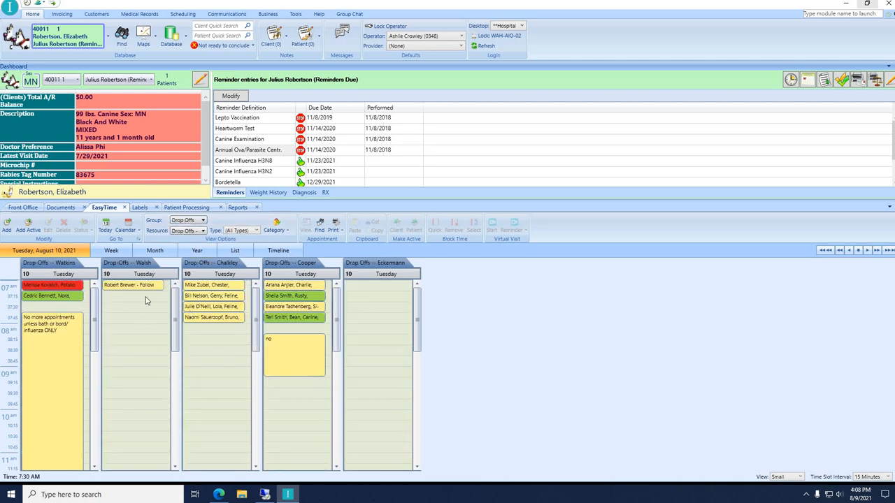
{"action": "left_click", "coordinate": [127, 295]}
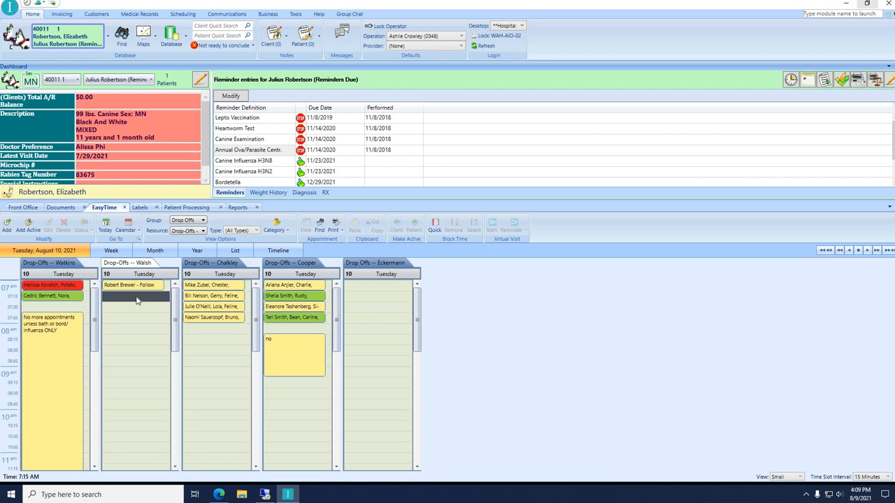
{"action": "right_click", "coordinate": [137, 300]}
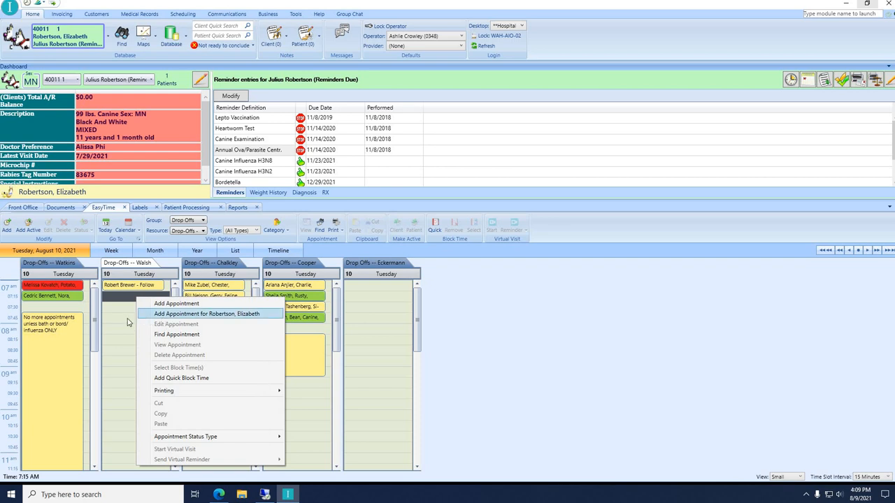
{"action": "left_click", "coordinate": [123, 318]}
{"action": "right_click", "coordinate": [121, 299]}
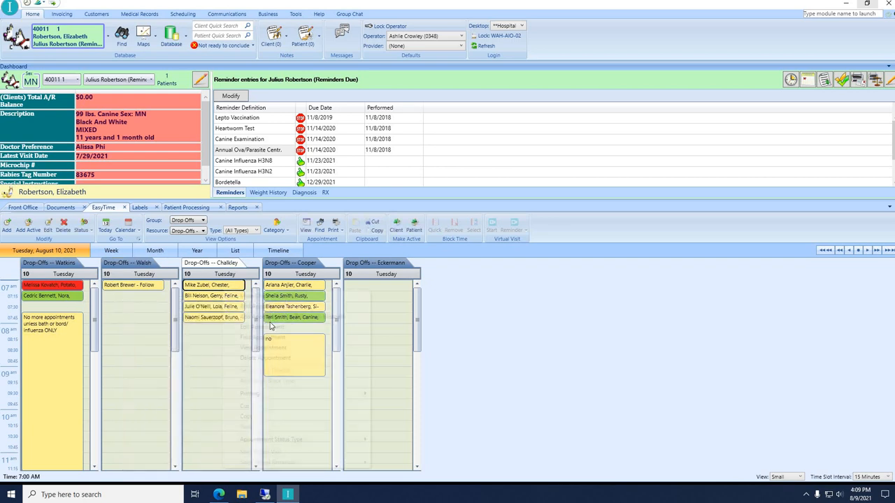
{"action": "right_click", "coordinate": [222, 292]}
{"action": "scroll", "coordinate": [216, 352], "scroll_direction": "down", "scroll_amount": 6}
{"action": "left_click", "coordinate": [217, 352]}
{"action": "scroll", "coordinate": [215, 343], "scroll_direction": "up", "scroll_amount": 6}
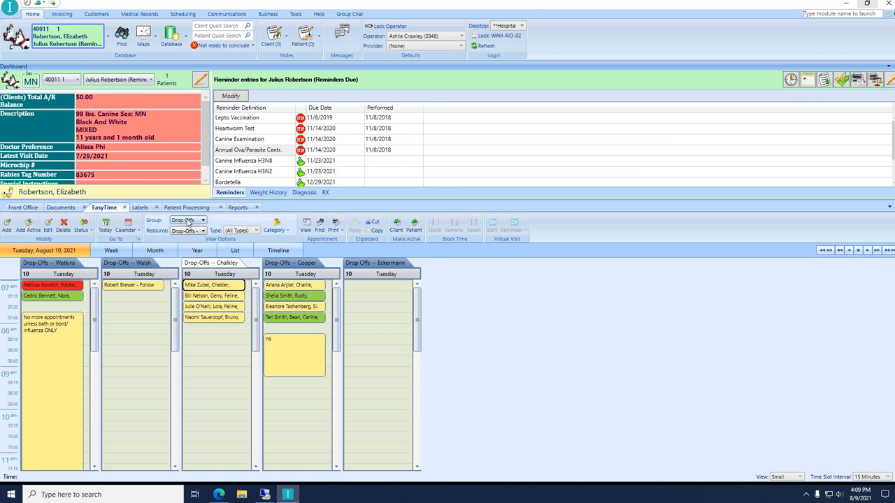
Switch the schedule to the Baths group and return to Julius's Boarding Check-In Sheet.
{"action": "left_click", "coordinate": [187, 222]}
{"action": "left_click", "coordinate": [199, 242]}
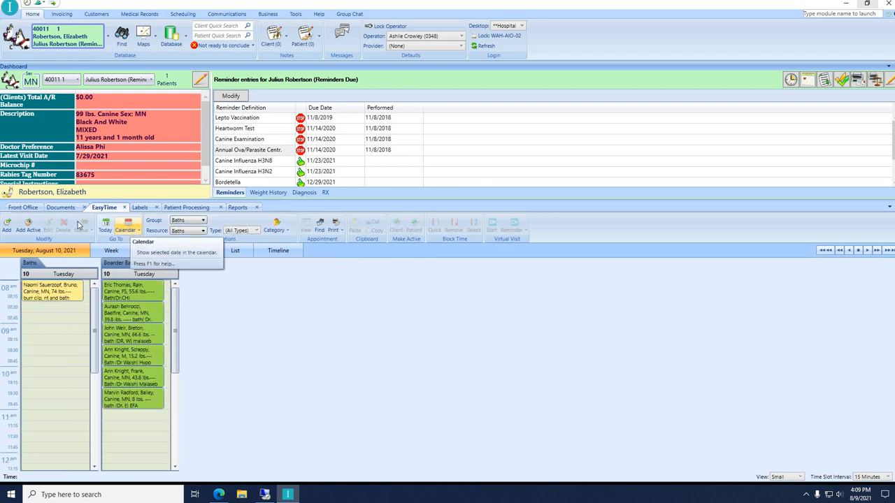
{"action": "left_click", "coordinate": [188, 208]}
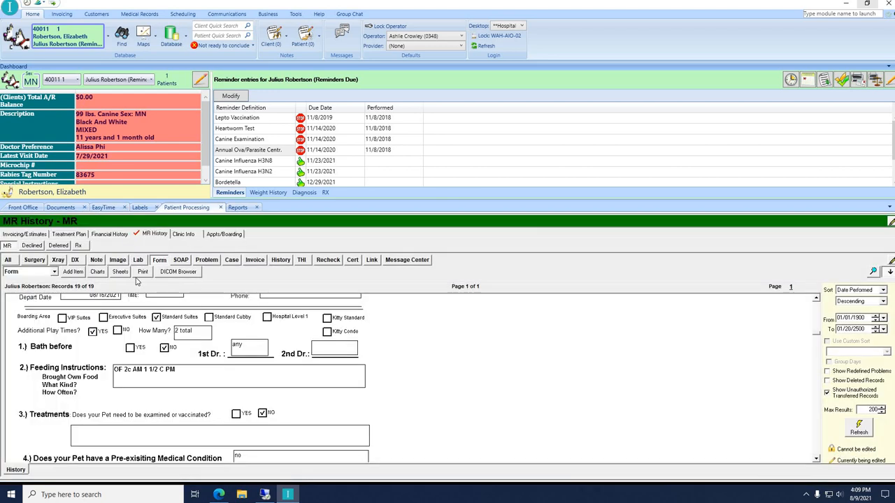
Scroll the check-in sheet to the top to review the 08/16/2021 departure date.
{"action": "scroll", "coordinate": [105, 350], "scroll_direction": "up", "scroll_amount": 3}
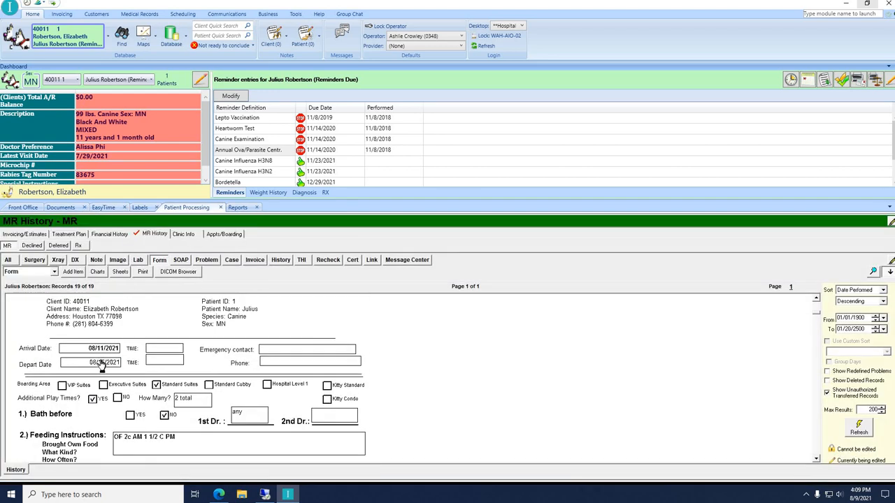
{"action": "scroll", "coordinate": [108, 360], "scroll_direction": "up", "scroll_amount": 1}
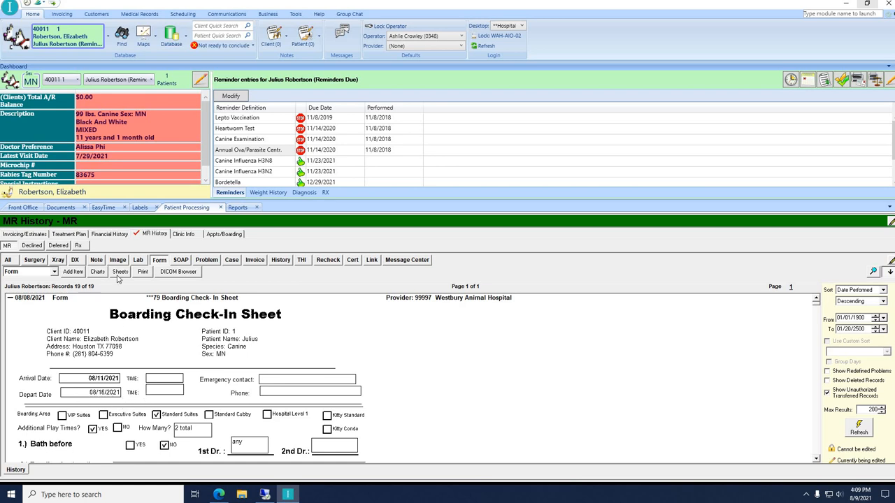
{"action": "left_click", "coordinate": [105, 208]}
Jump the Baths schedule to Monday, August 16, 2021, Julius's departure date.
{"action": "left_click", "coordinate": [127, 230]}
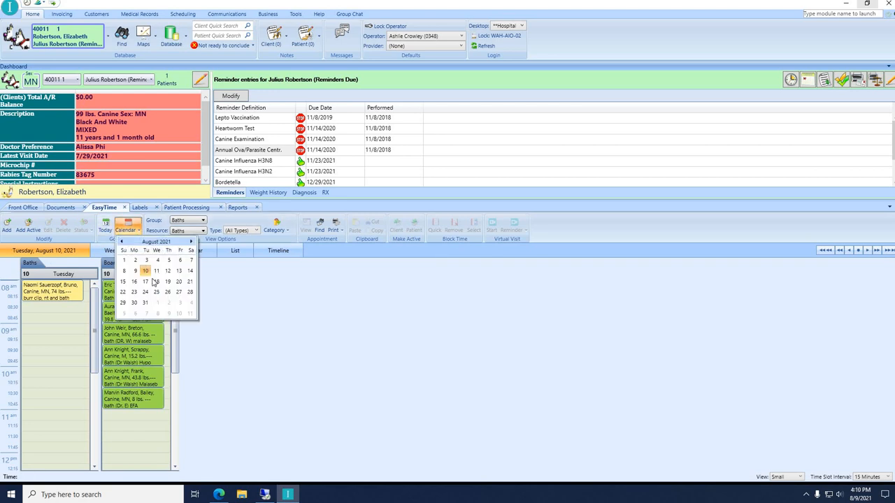
{"action": "left_click", "coordinate": [134, 281]}
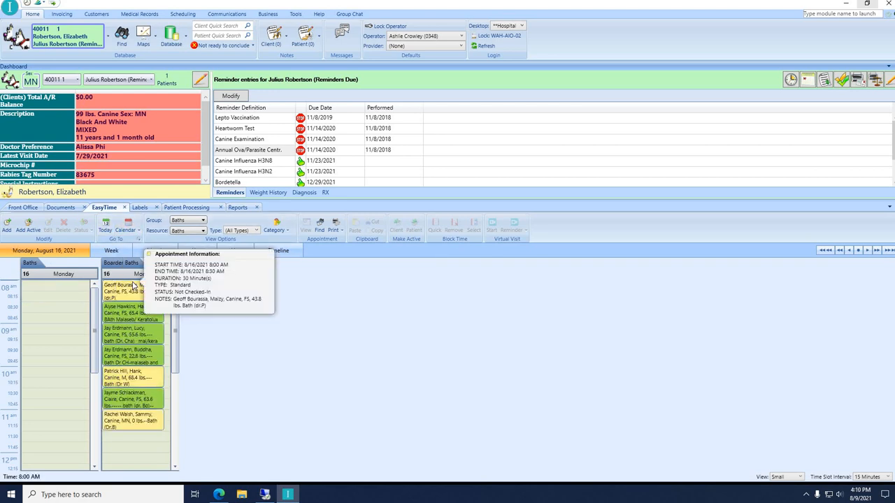
{"action": "mouse_move", "coordinate": [120, 357]}
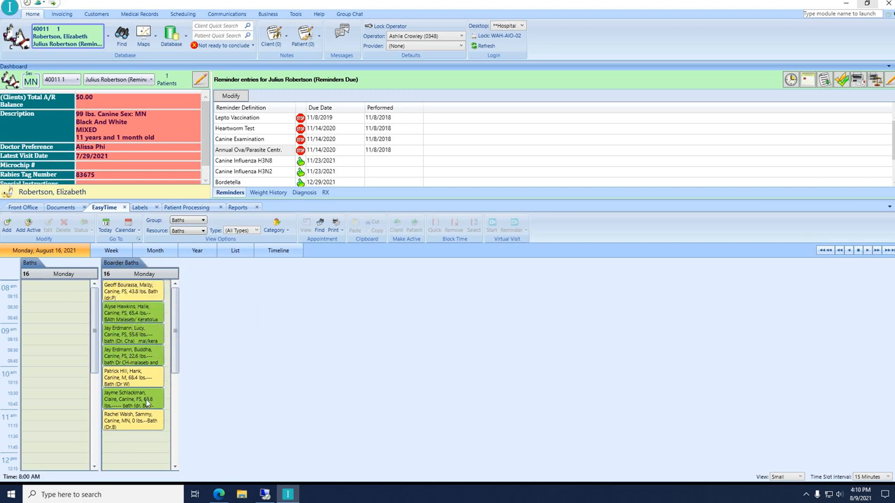
{"action": "scroll", "coordinate": [137, 399], "scroll_direction": "down", "scroll_amount": 1}
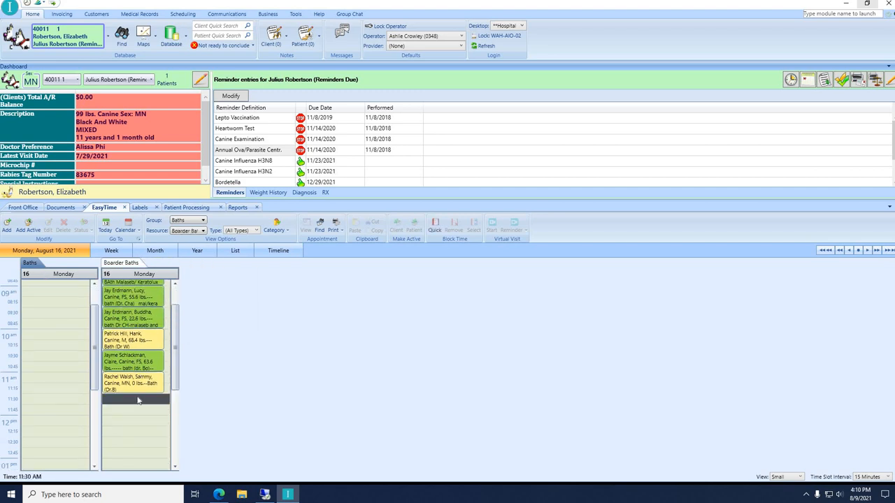
Add an 11:30 AM Boarder Baths appointment for Julius with notes ending in '-bath'.
{"action": "right_click", "coordinate": [134, 393]}
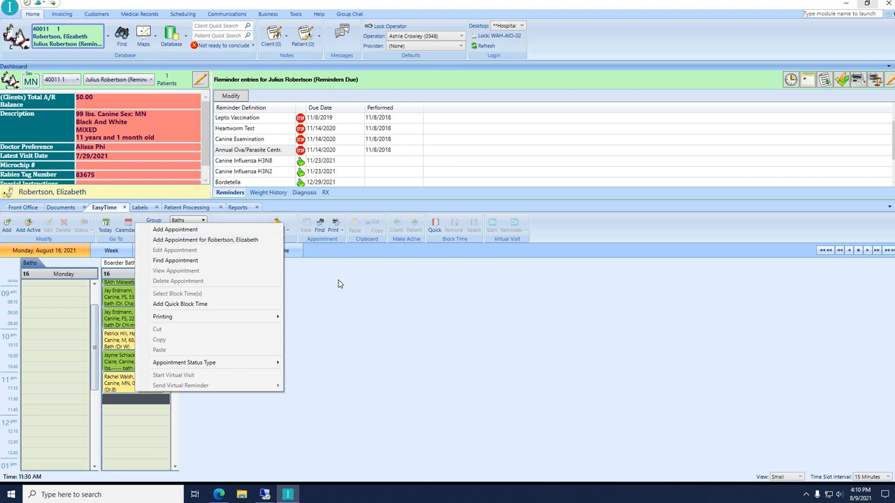
{"action": "left_click", "coordinate": [205, 240]}
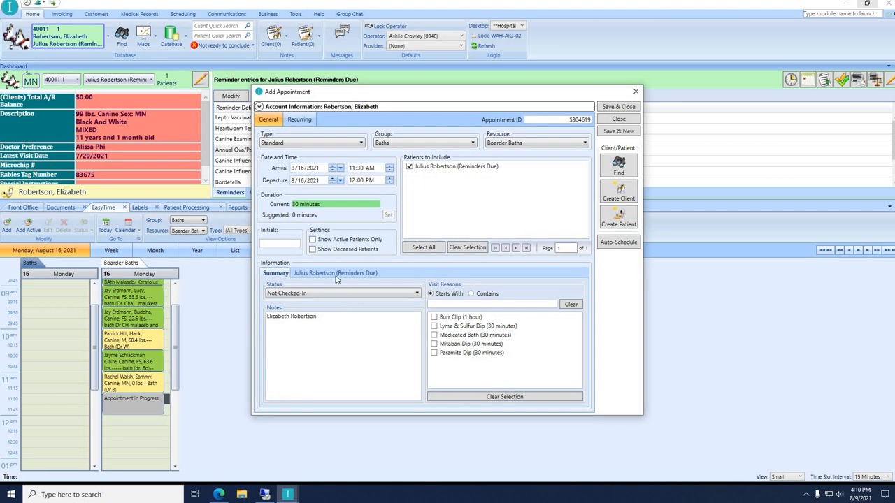
{"action": "left_click", "coordinate": [335, 274]}
{"action": "type", "text": "-bath"}
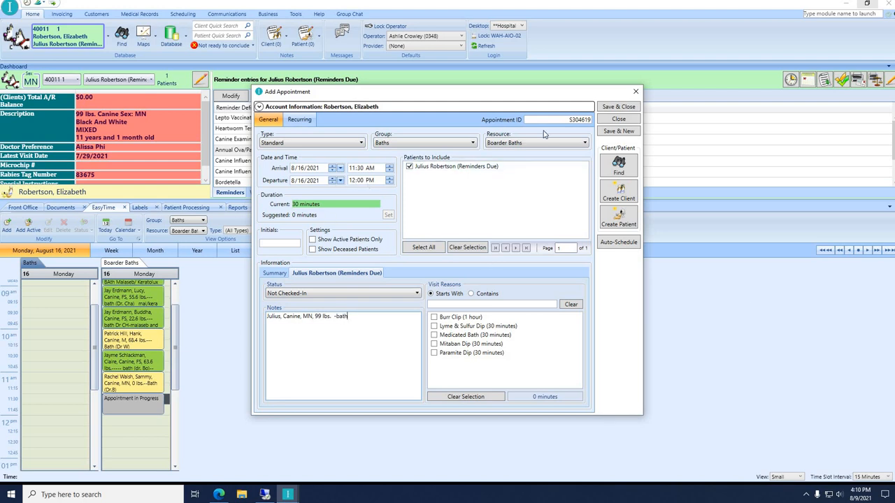
{"action": "left_click", "coordinate": [626, 106]}
{"action": "left_click", "coordinate": [148, 409]}
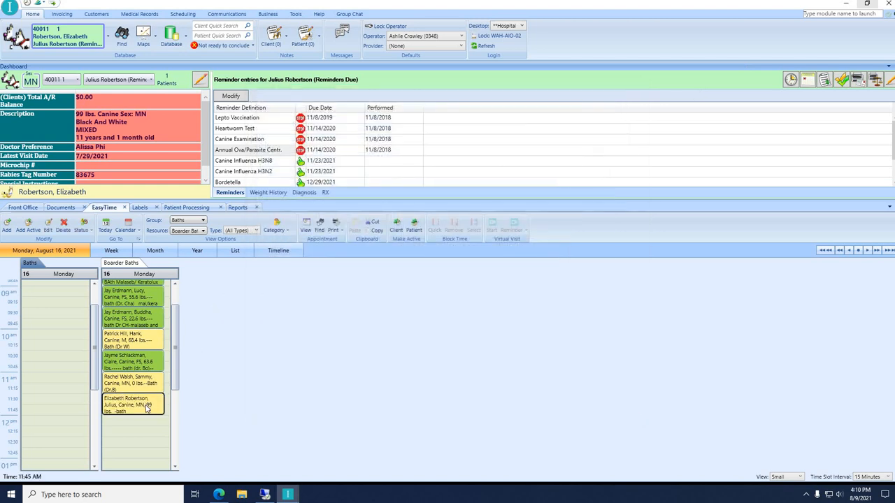
Set Julius's 11:30 bath appointment to Checked-In, entering the operator ID for census check-in.
{"action": "right_click", "coordinate": [159, 403]}
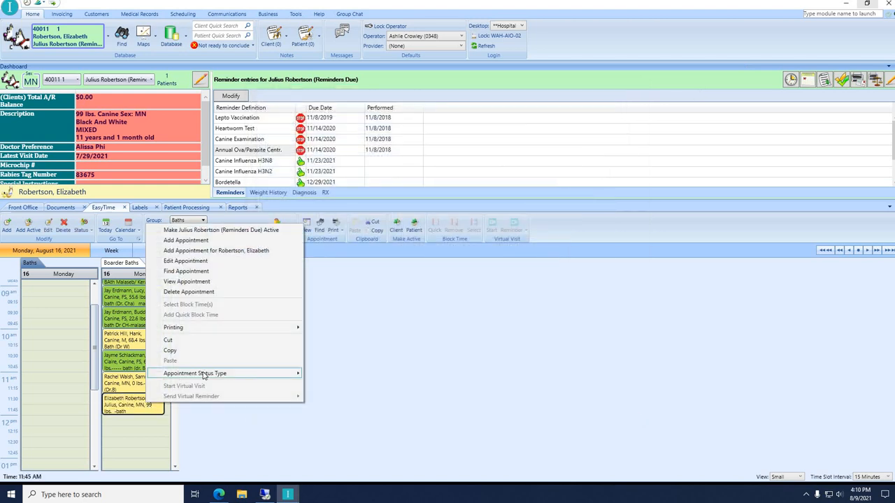
{"action": "mouse_move", "coordinate": [203, 374]}
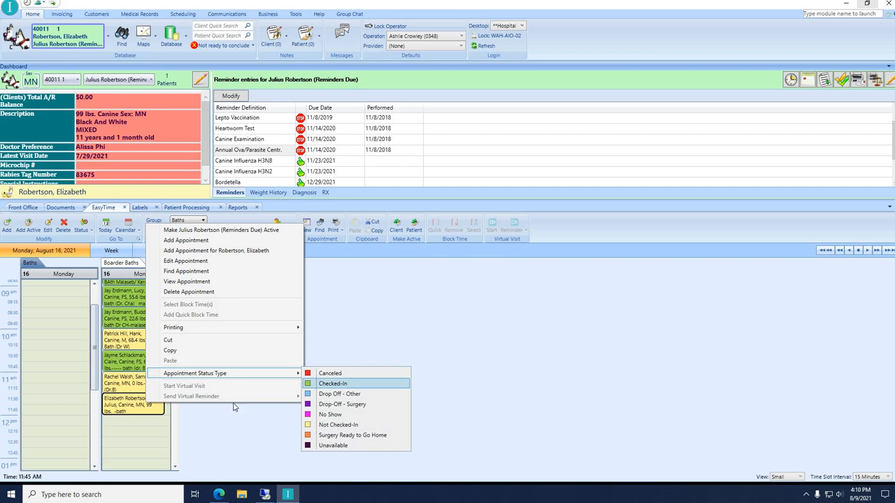
{"action": "left_click", "coordinate": [333, 383]}
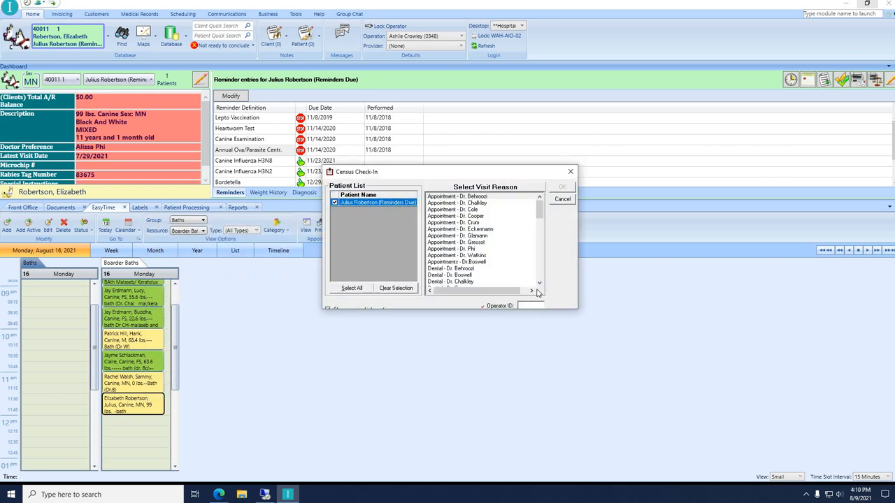
{"action": "type", "text": "s"}
{"action": "key", "text": "Return"}
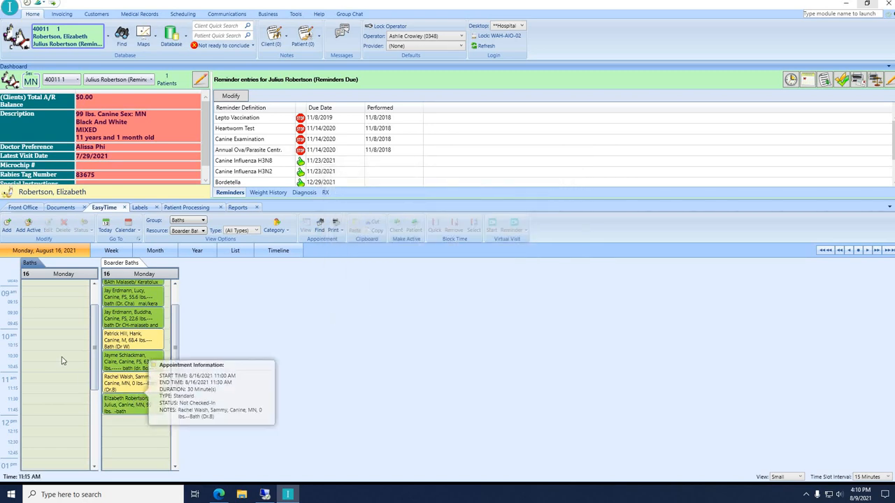
Cut Julius's 11:30 AM bath appointment out of the Boarder Baths column.
{"action": "left_click", "coordinate": [115, 412]}
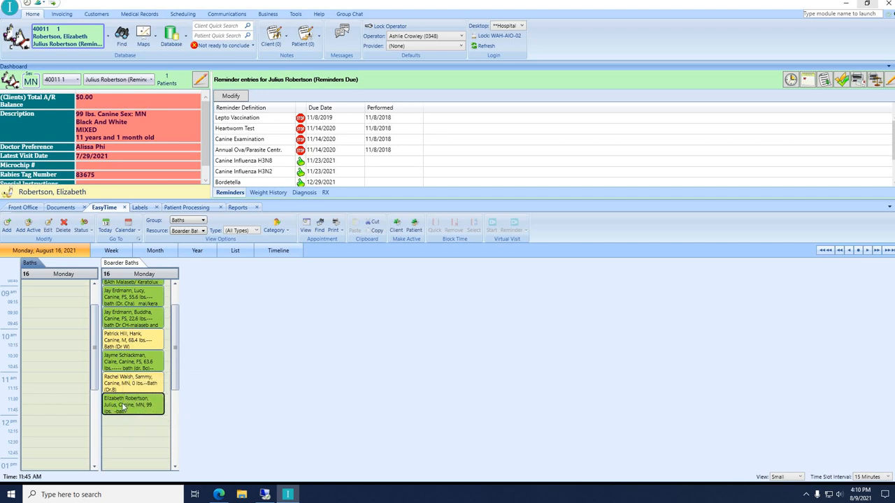
{"action": "mouse_move", "coordinate": [121, 404]}
{"action": "mouse_move", "coordinate": [148, 406]}
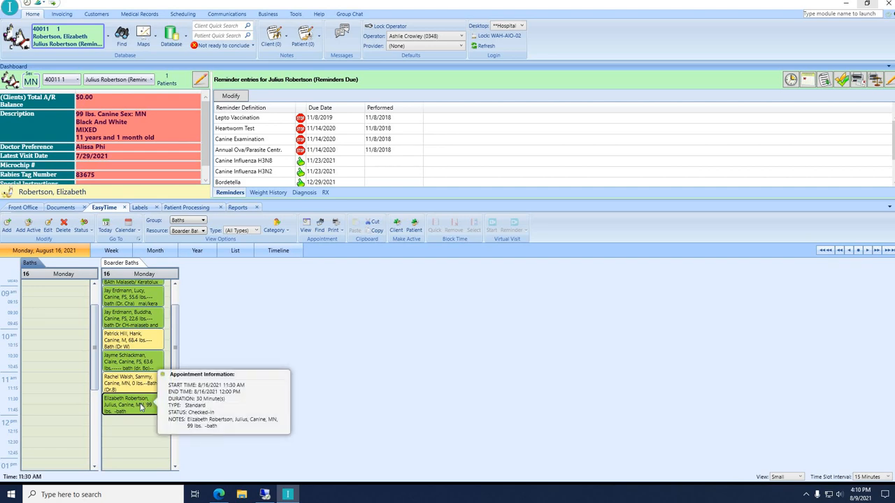
{"action": "right_click", "coordinate": [140, 406]}
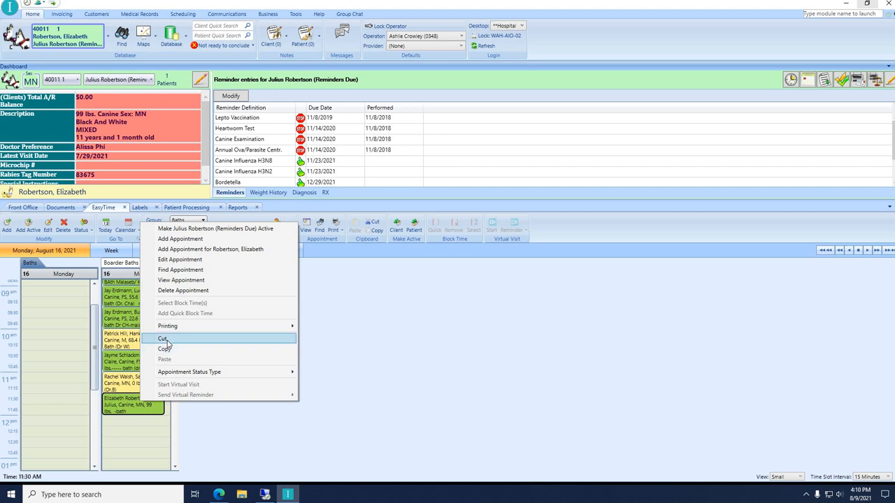
{"action": "mouse_move", "coordinate": [180, 373]}
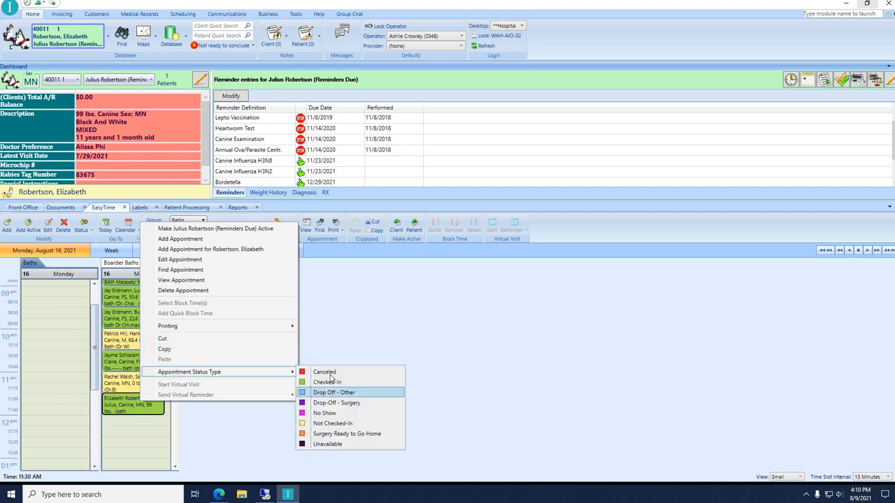
{"action": "left_click", "coordinate": [154, 338]}
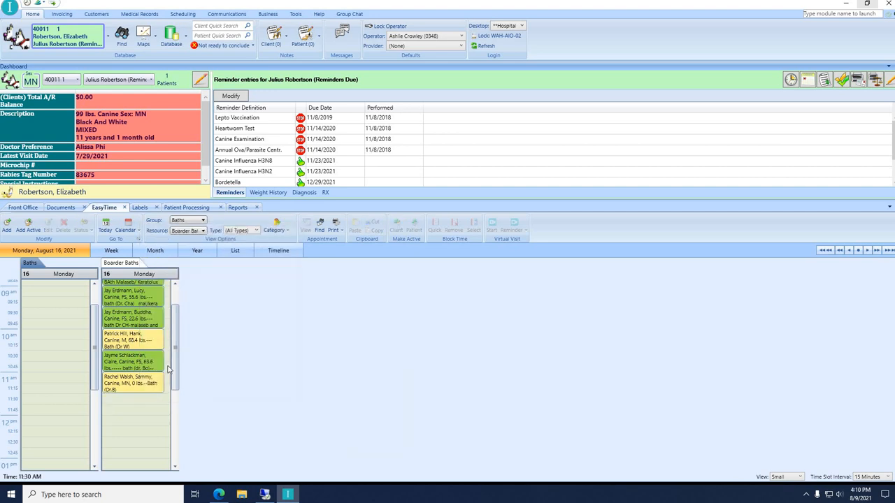